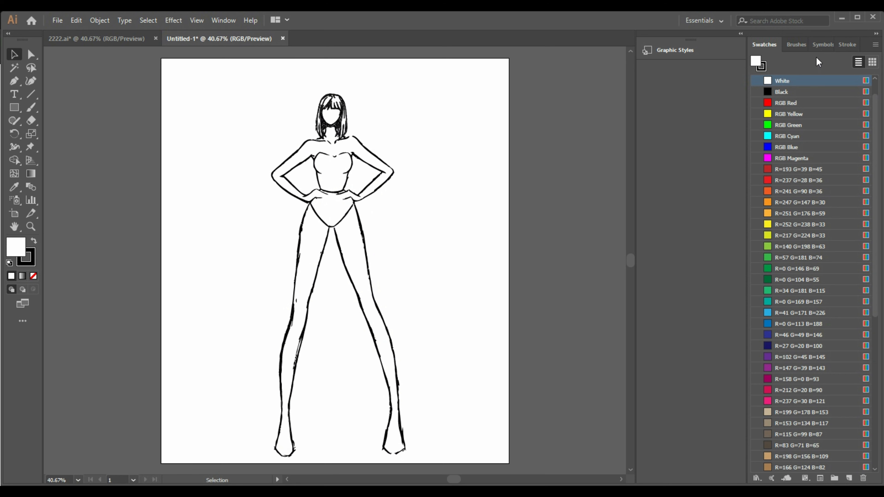
- Place a grey floral tile from the Nature_Foliage pattern library beside the figure's lower legs
click(757, 478)
mouse_move(810, 356)
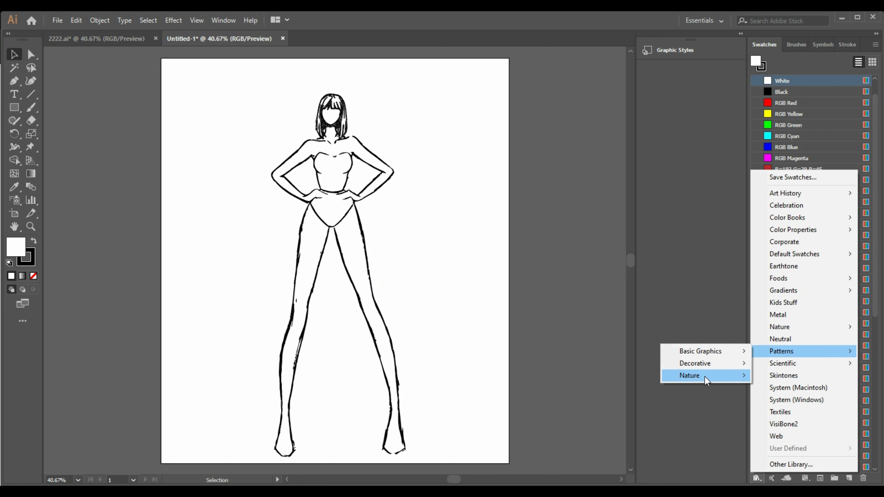
mouse_move(693, 376)
click(784, 388)
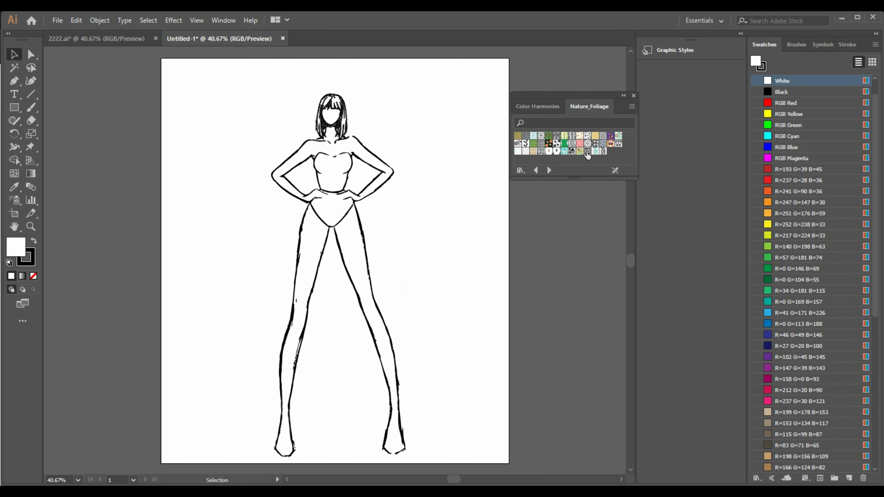
drag(492, 343, 488, 350)
click(582, 392)
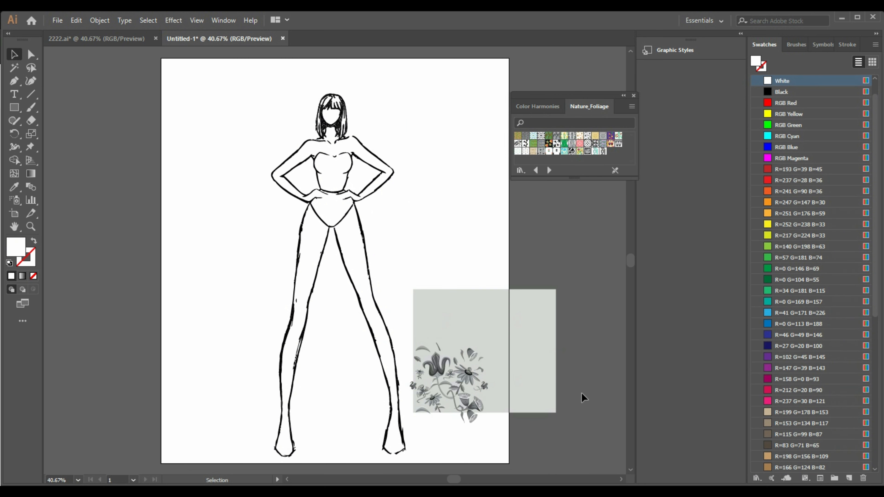
- Ungroup the floral tile and delete the surplus grey background rectangles above and beside the flowers
right_click(541, 355)
click(572, 269)
click(552, 300)
key(Delete)
click(465, 323)
key(Delete)
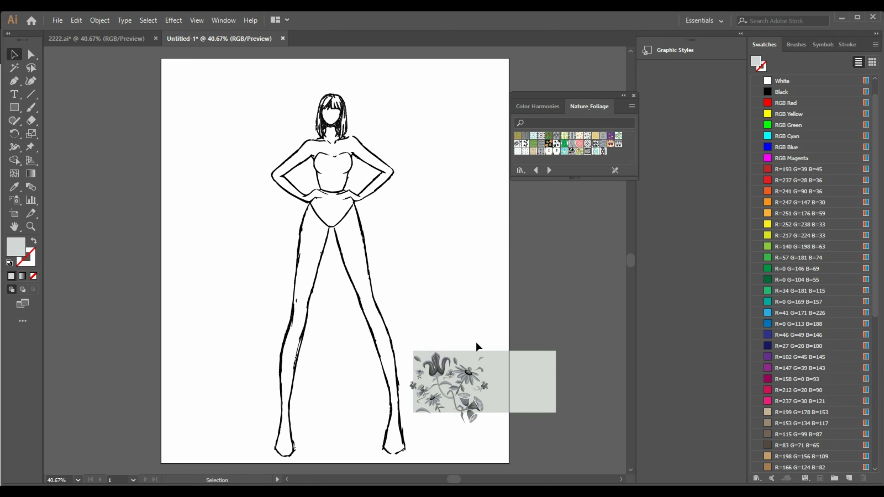
click(522, 371)
key(Delete)
- Ungroup the remaining floral tile and delete the grey background square behind the flowers
click(466, 362)
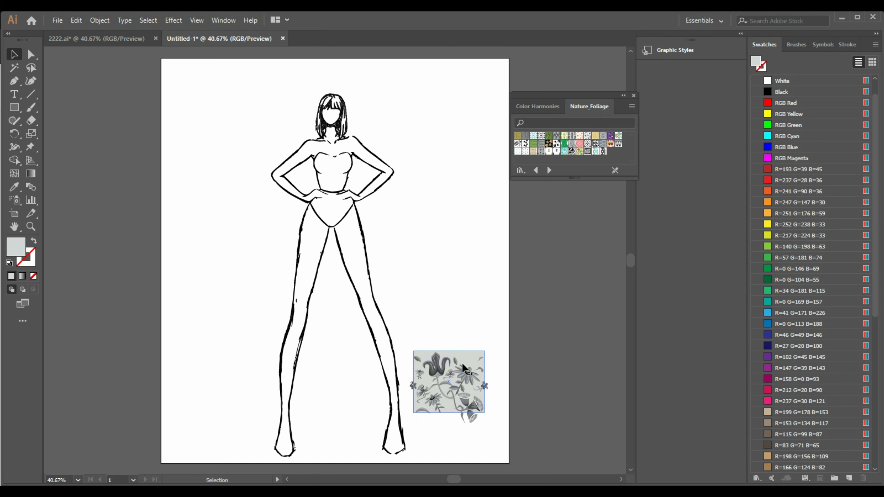
right_click(466, 356)
click(498, 271)
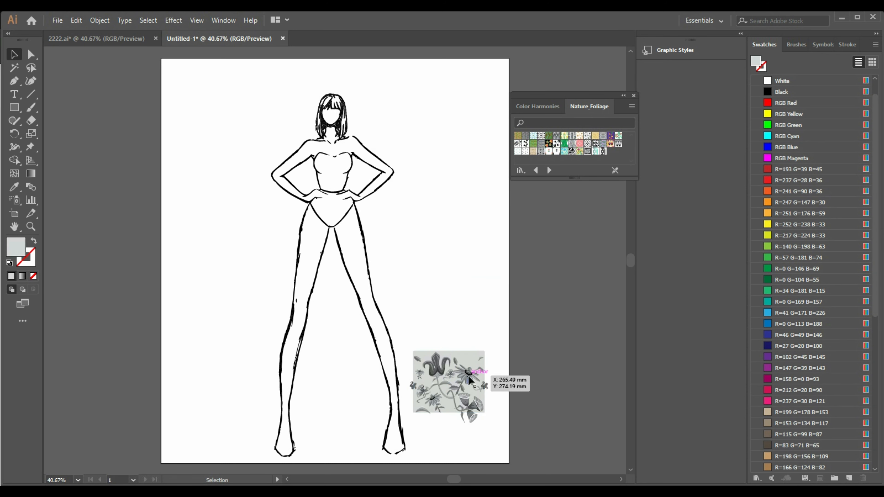
key(Delete)
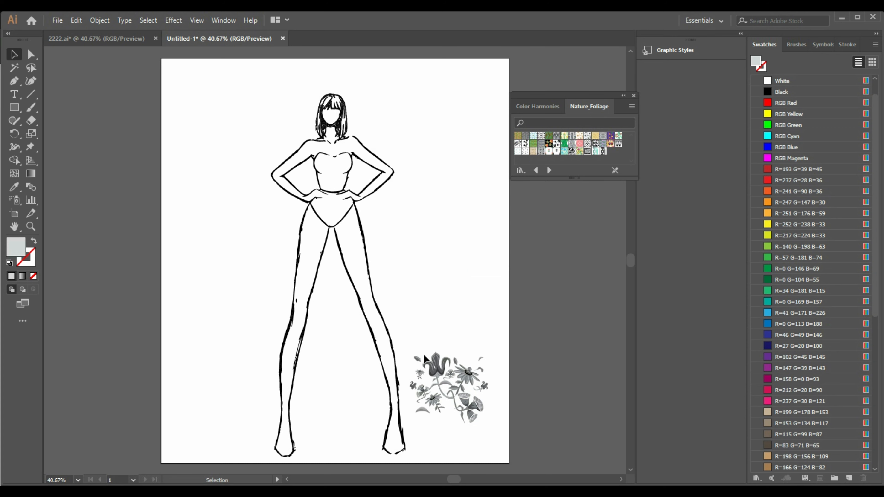
click(413, 351)
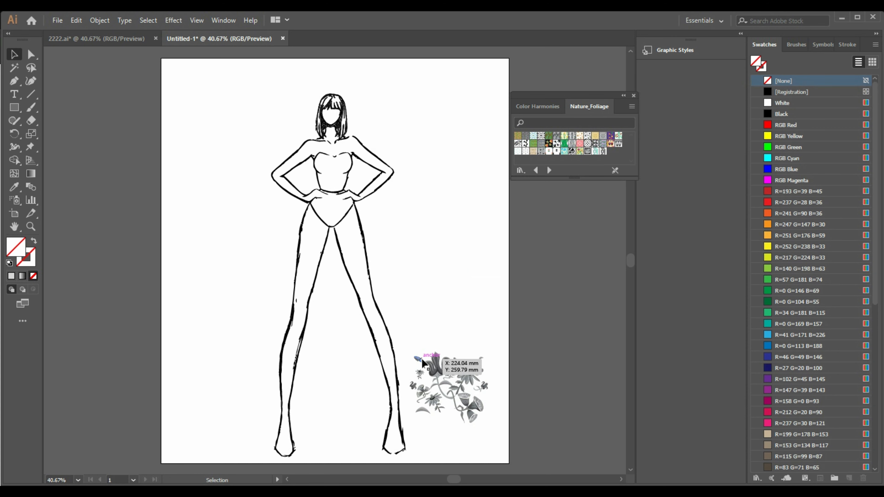
drag(419, 365, 419, 366)
key(Delete)
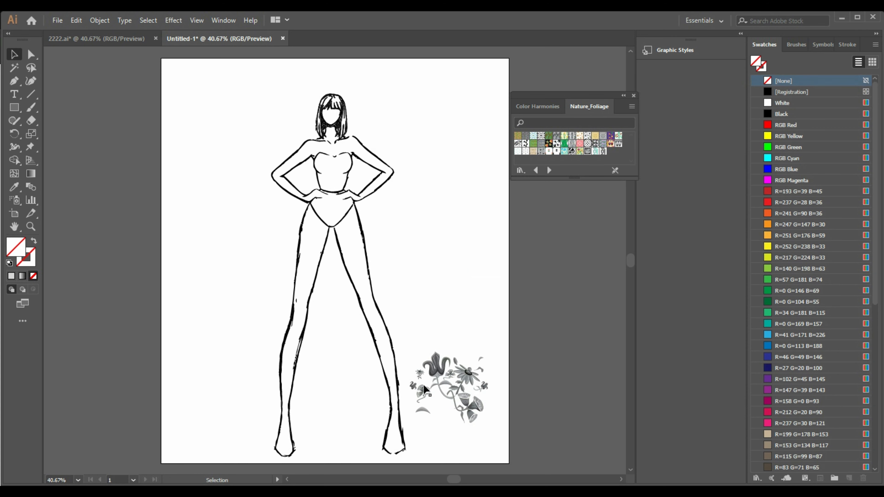
key(ctrl+z)
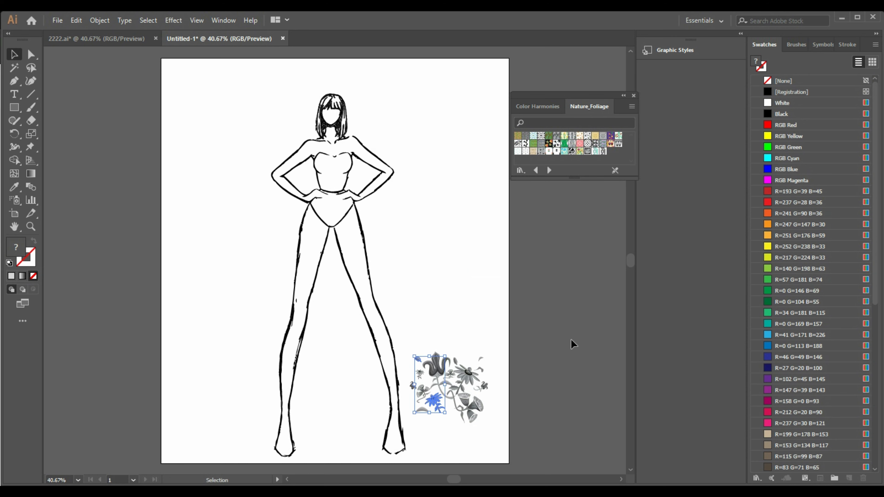
click(503, 322)
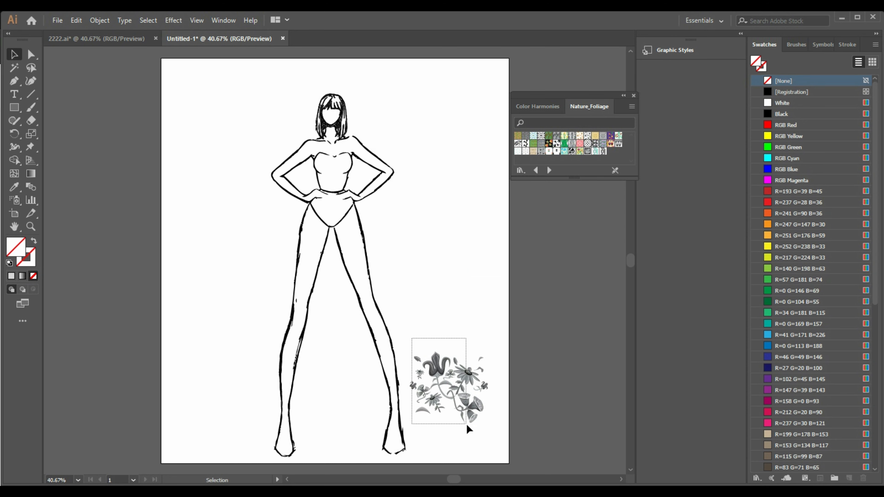
- Select all the loose flower and leaf pieces and group them into one motif
click(487, 424)
right_click(477, 401)
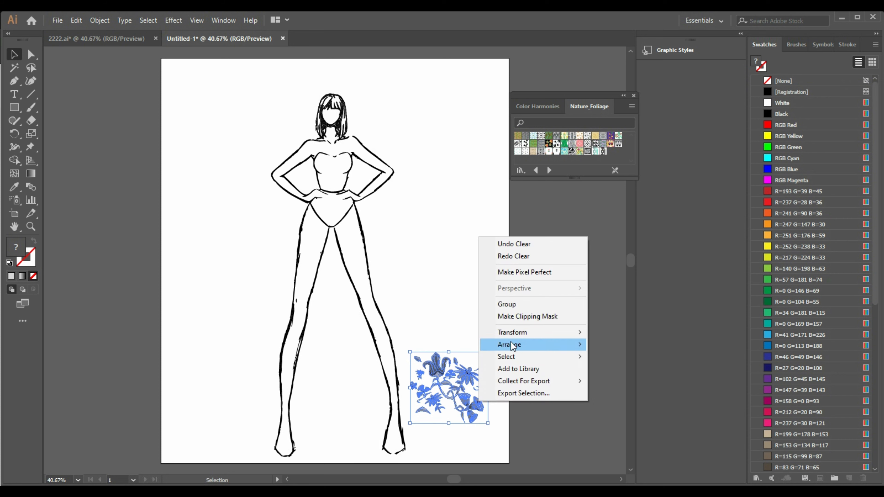
click(526, 304)
click(493, 408)
click(473, 404)
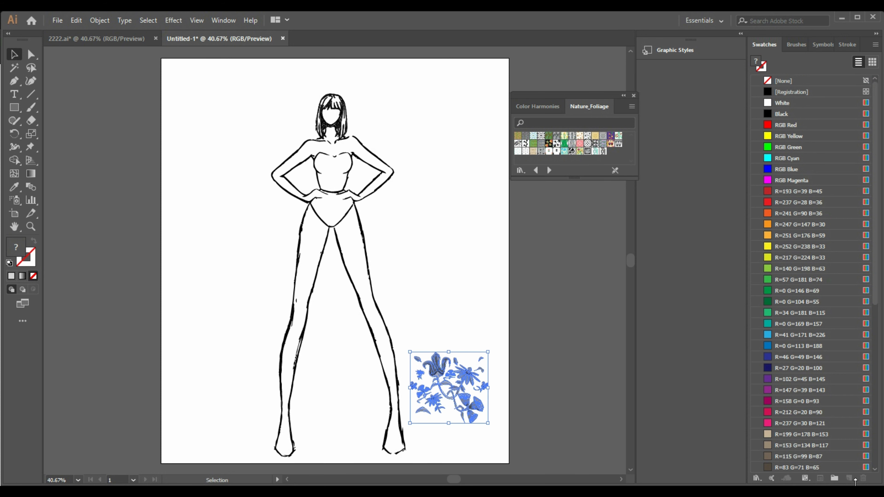
- Try the Split Complementary 1 gradient from Color Harmonies on the floral group and replace it with the yellow-purple Primary Complementary gradient
scroll(830, 372, down, 8)
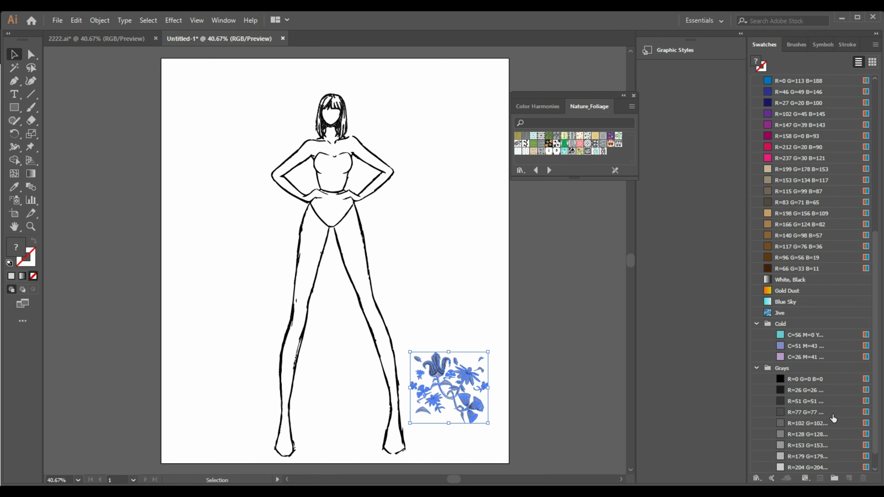
click(760, 478)
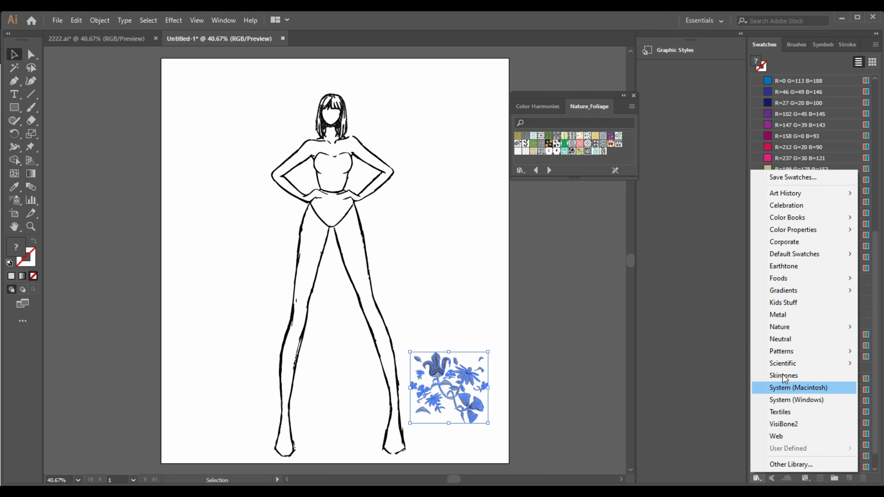
mouse_move(804, 289)
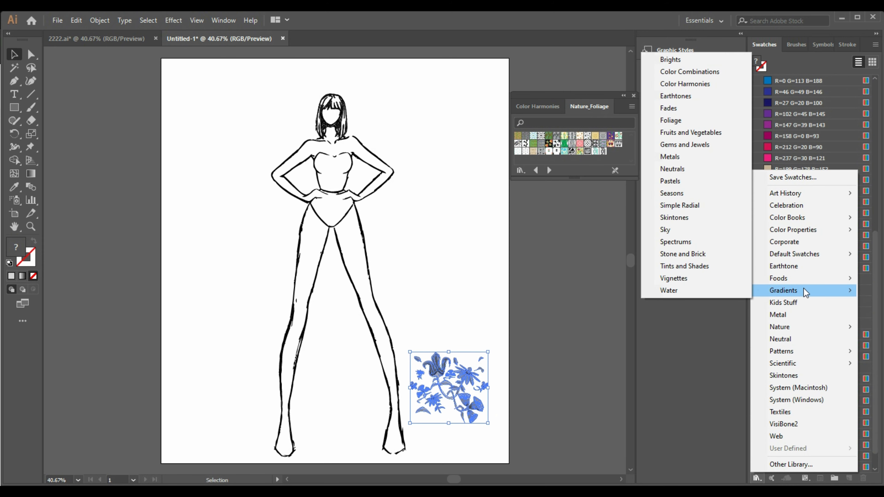
click(711, 83)
click(566, 137)
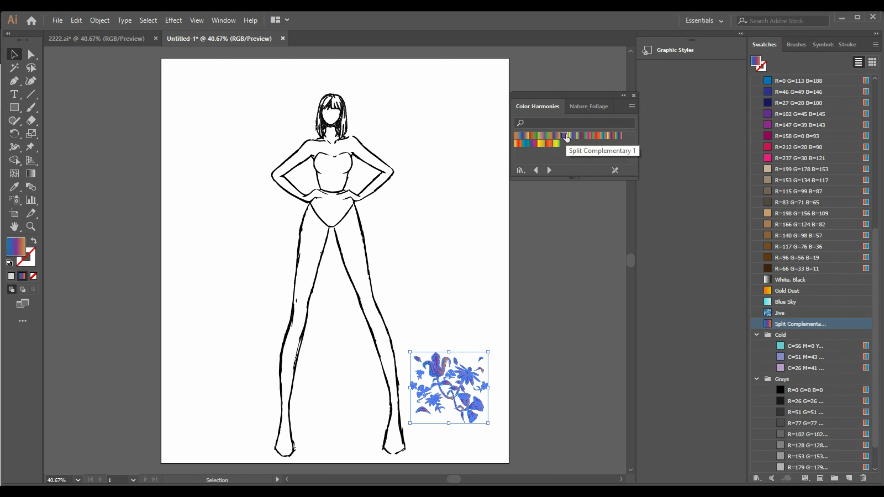
click(522, 385)
click(464, 406)
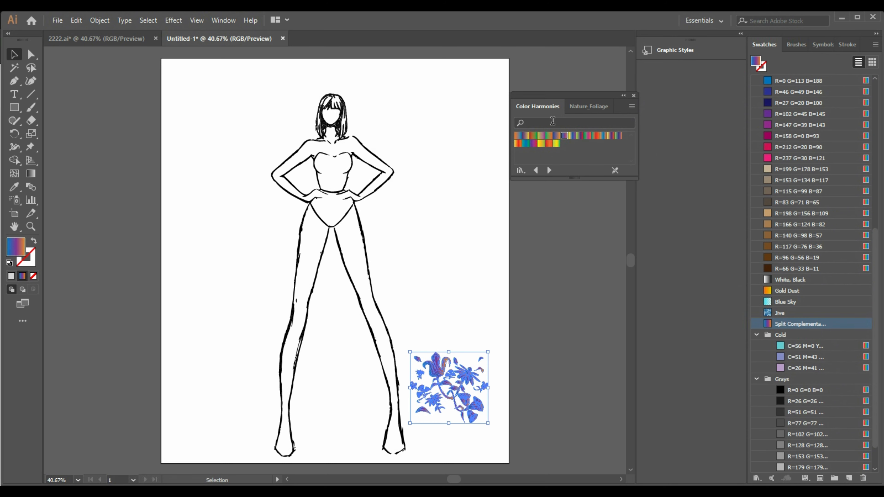
click(525, 144)
click(524, 347)
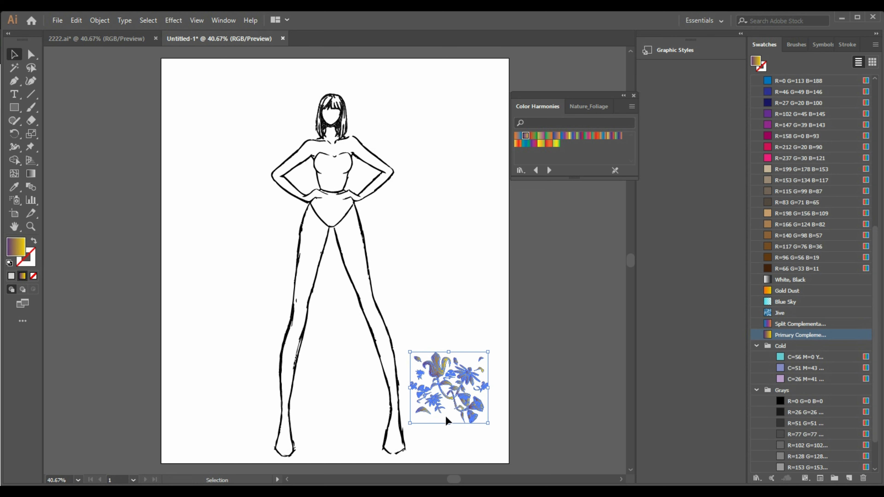
- Move the floral group onto the figure's hips
drag(444, 414, 383, 245)
drag(347, 211, 340, 209)
click(438, 274)
click(351, 204)
right_click(351, 204)
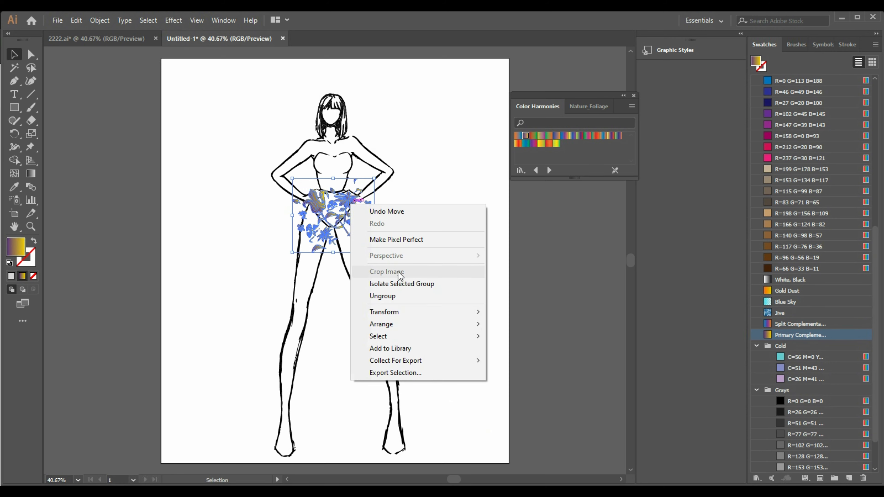
click(188, 233)
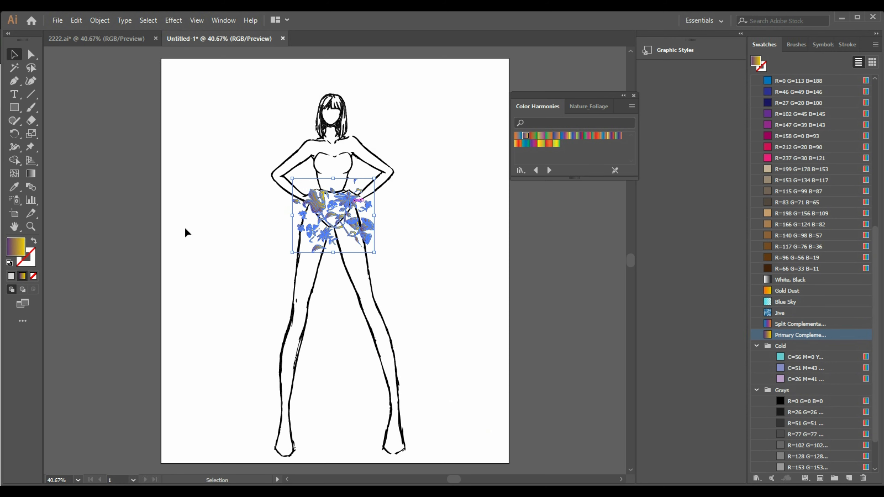
- Move the floral group clear of the figure, ungroup it and delete the stray petal above the flowers
drag(320, 206, 177, 228)
right_click(193, 235)
click(238, 327)
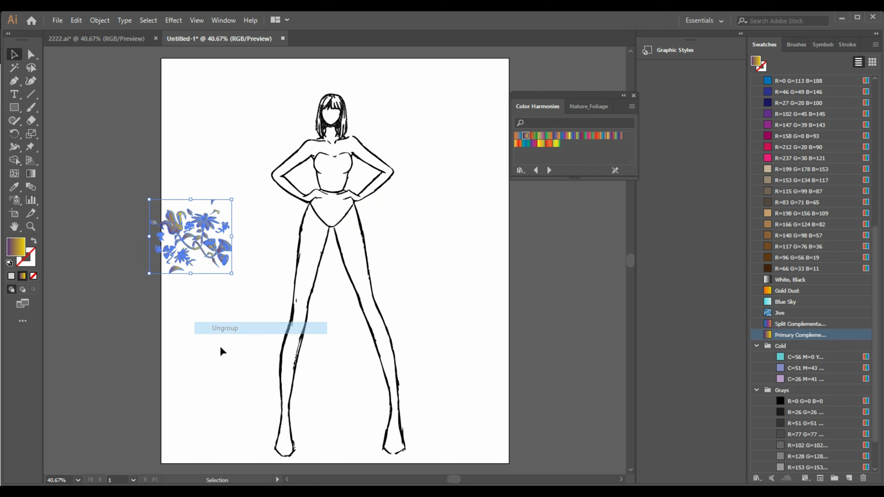
click(219, 351)
drag(219, 201, 216, 206)
right_click(213, 206)
click(243, 298)
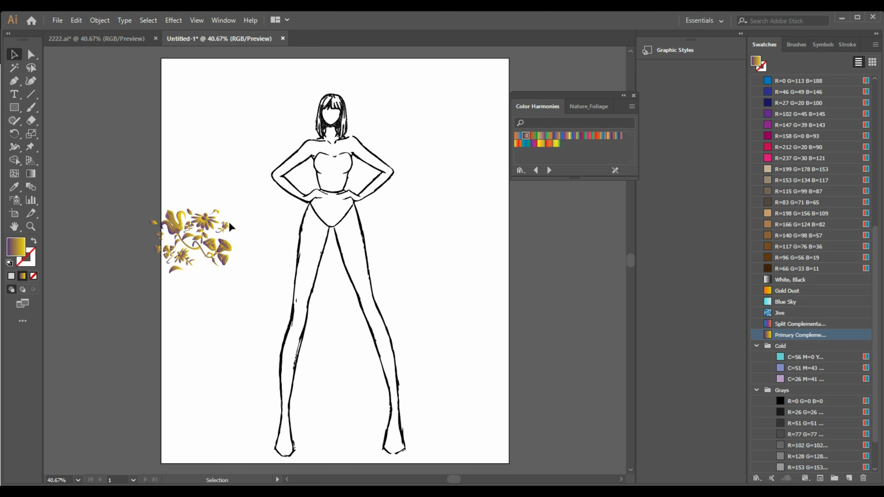
- Regroup the floral pieces and place the motif over the figure's hips
drag(218, 271, 236, 283)
right_click(211, 230)
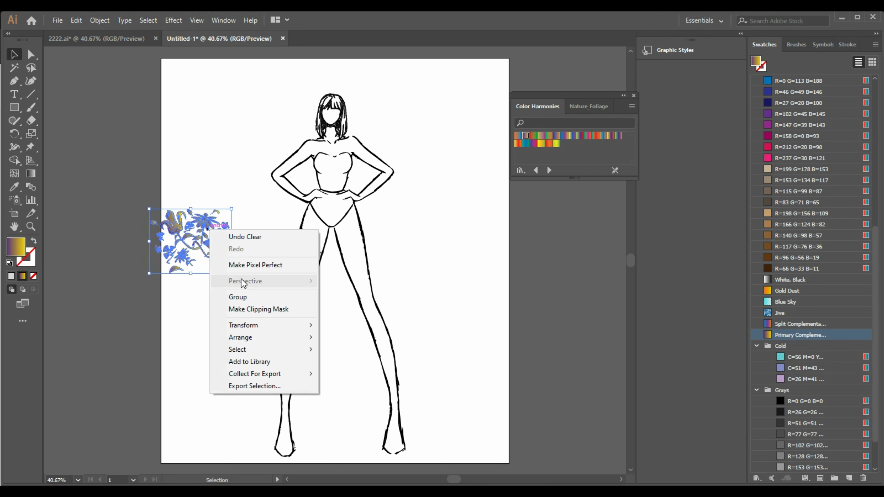
click(238, 297)
click(228, 309)
drag(197, 249, 329, 228)
click(388, 262)
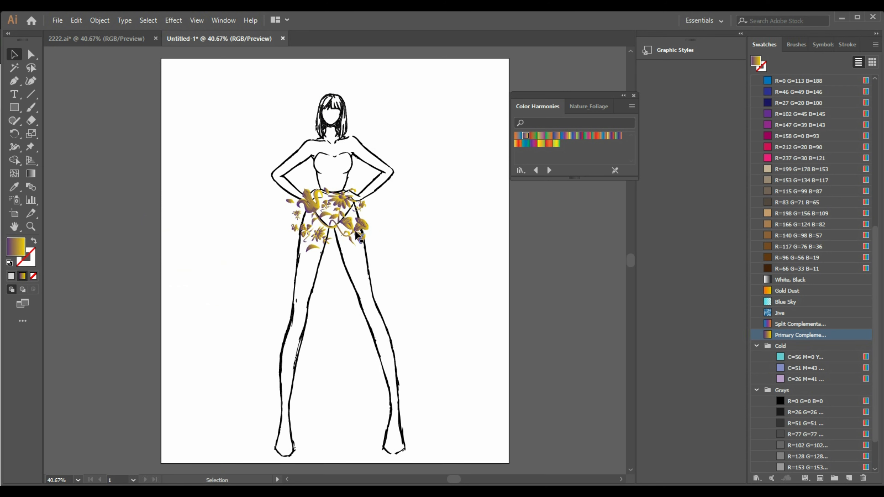
- Build a dense floral skirt by overlapping duplicated and rotated copies of the motif across the hips
click(355, 232)
key(a)
drag(336, 276, 313, 247)
click(375, 292)
drag(355, 278, 504, 205)
click(427, 293)
click(353, 255)
key(ctrl+c)
drag(483, 250, 359, 209)
click(438, 258)
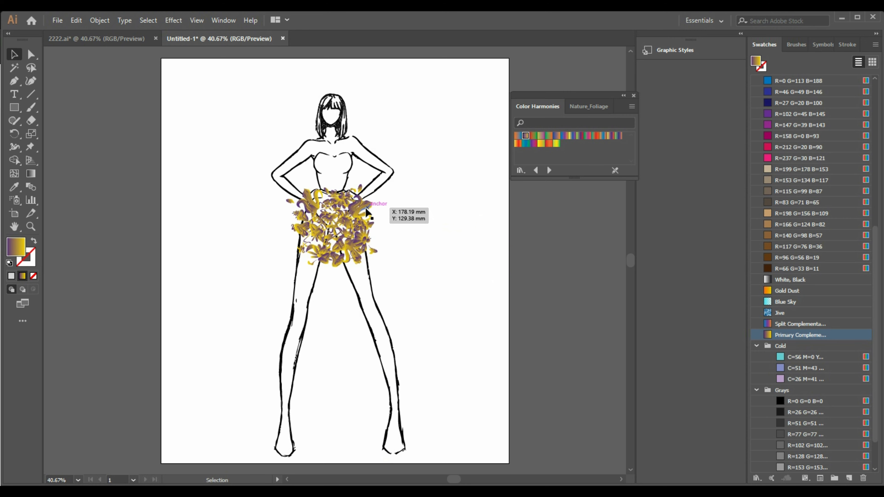
- Duplicate the upright floral motif from the skirt, reflect it and place it over the skirt's opposite side
click(366, 209)
drag(352, 236, 226, 291)
right_click(211, 287)
mouse_move(285, 397)
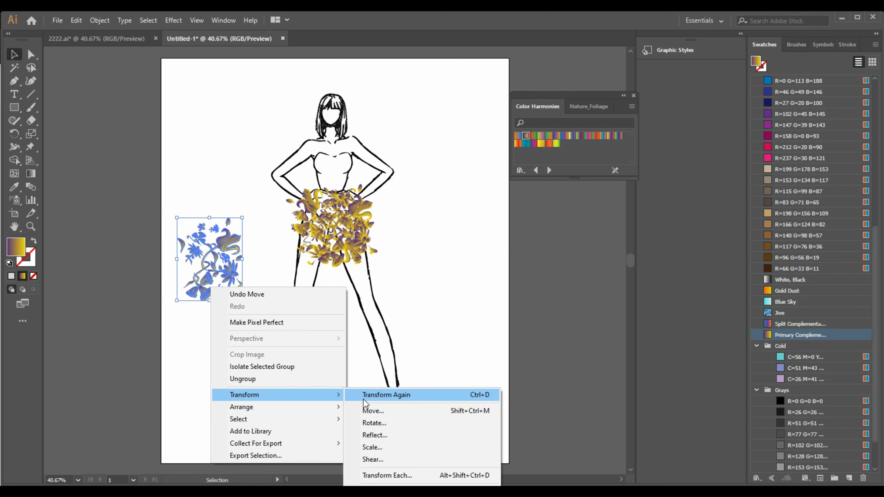
click(385, 434)
click(648, 319)
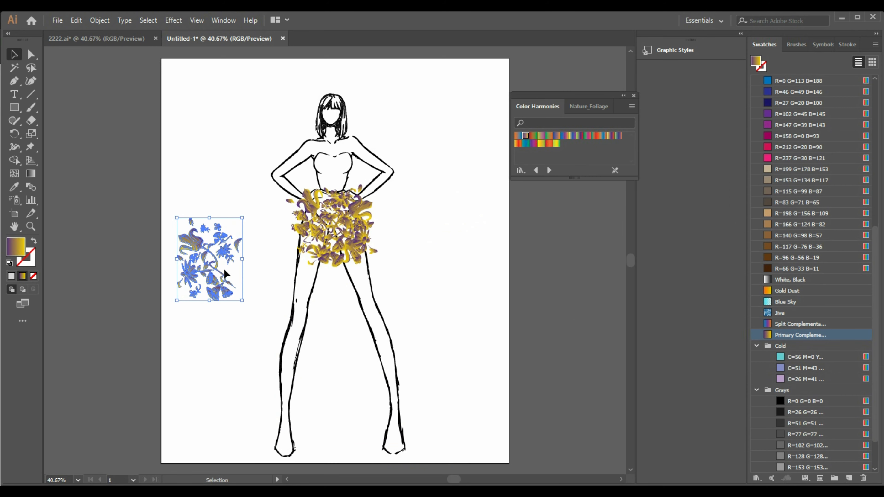
drag(205, 257, 311, 227)
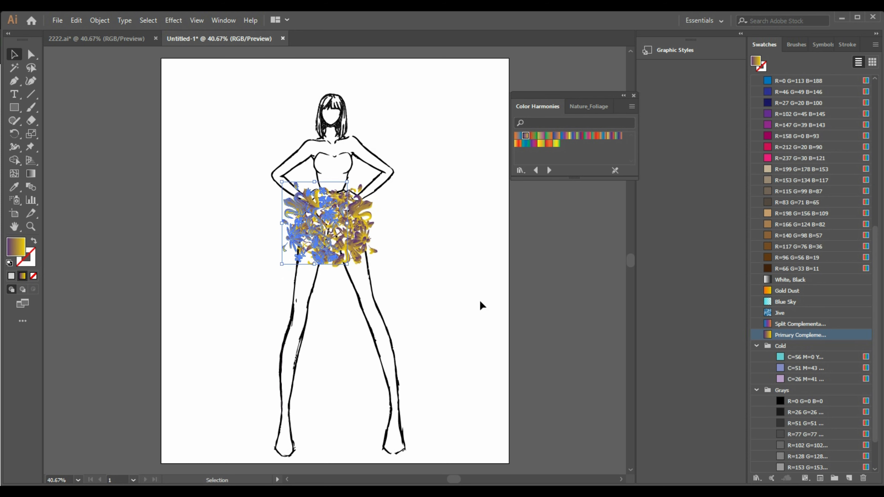
click(480, 302)
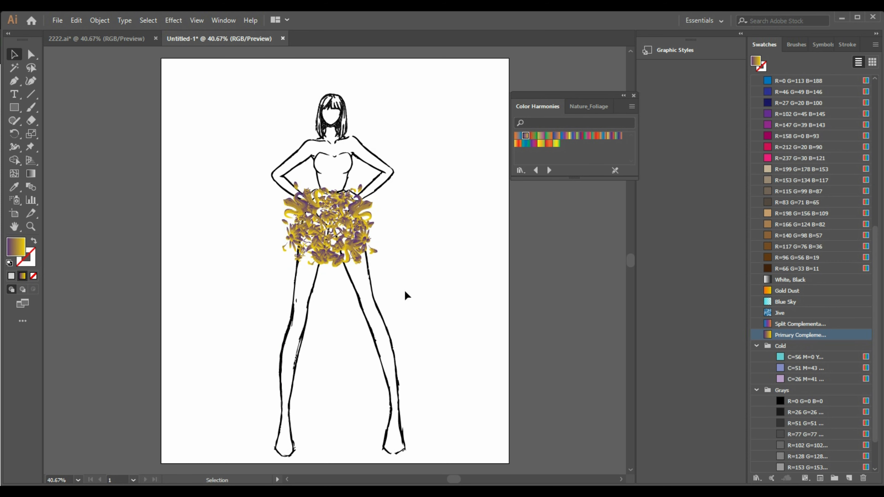
- Nudge the reflected floral motif to align it with the rest of the skirt
drag(298, 207, 303, 214)
drag(427, 285, 427, 284)
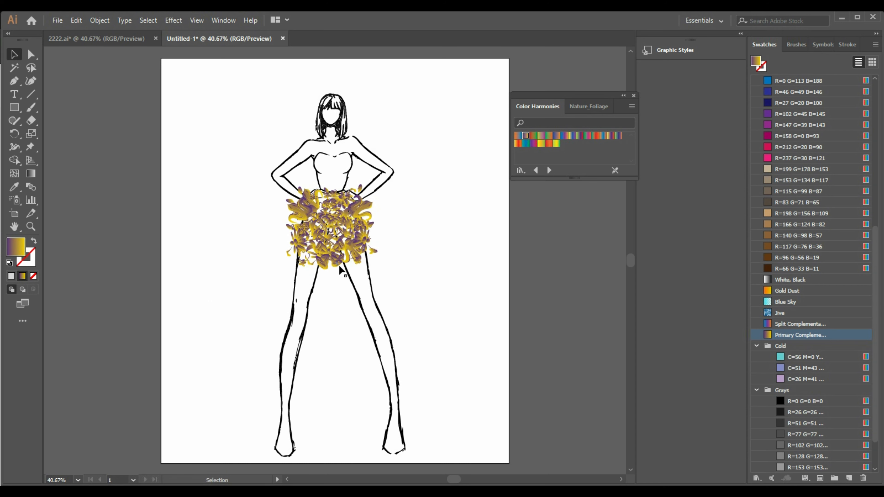
click(322, 264)
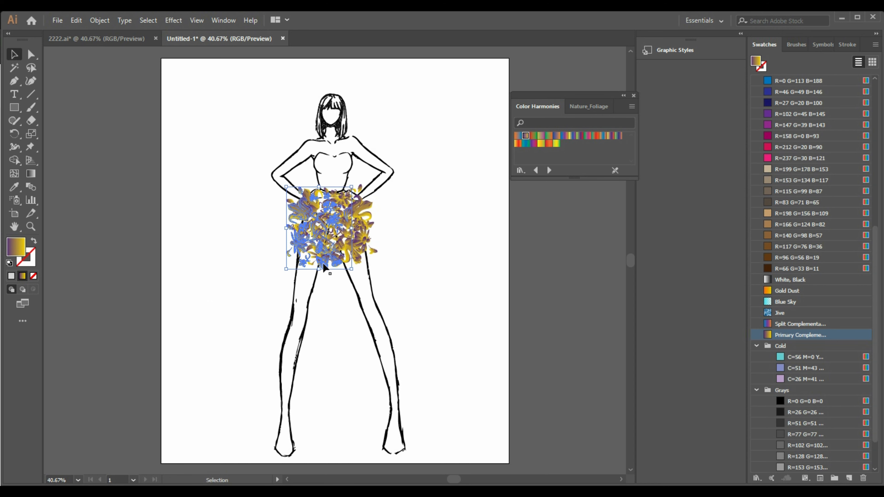
click(417, 282)
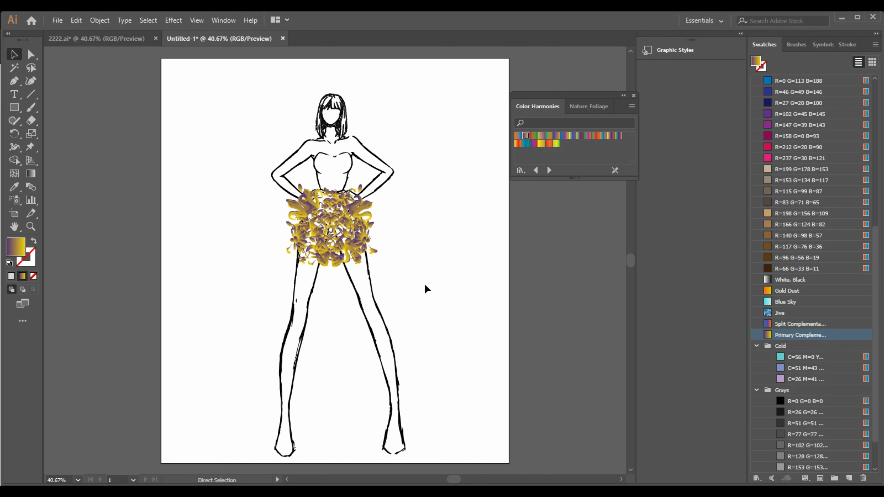
- Duplicate a floral motif beside the skirt, rotate it to horizontal and place a copy over the figure's bodice
drag(348, 265, 449, 282)
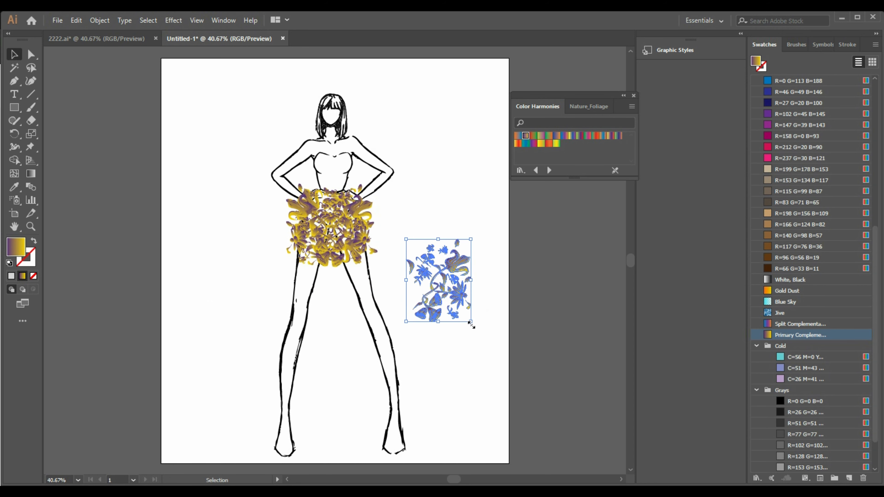
drag(470, 322, 472, 241)
drag(440, 271, 349, 178)
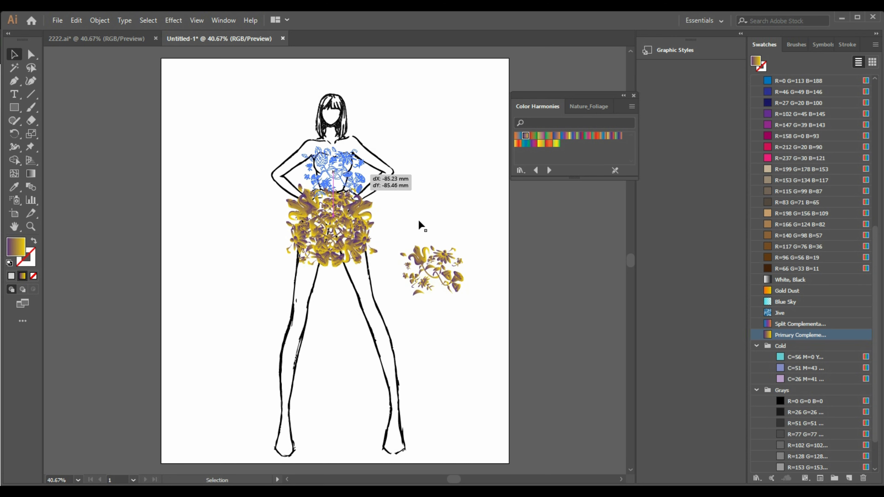
- Scale down the floral motif over the bodice so it fits within the figure's torso
drag(419, 223, 419, 223)
click(442, 233)
click(357, 179)
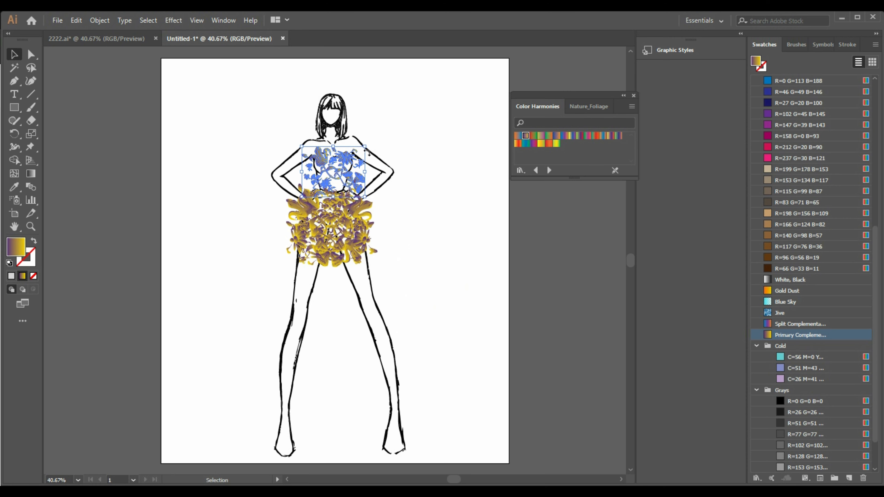
drag(366, 148, 340, 172)
click(459, 223)
- Paste two more copies of the small floral motif and overlap them across the bodice
click(340, 162)
key(ctrl+v)
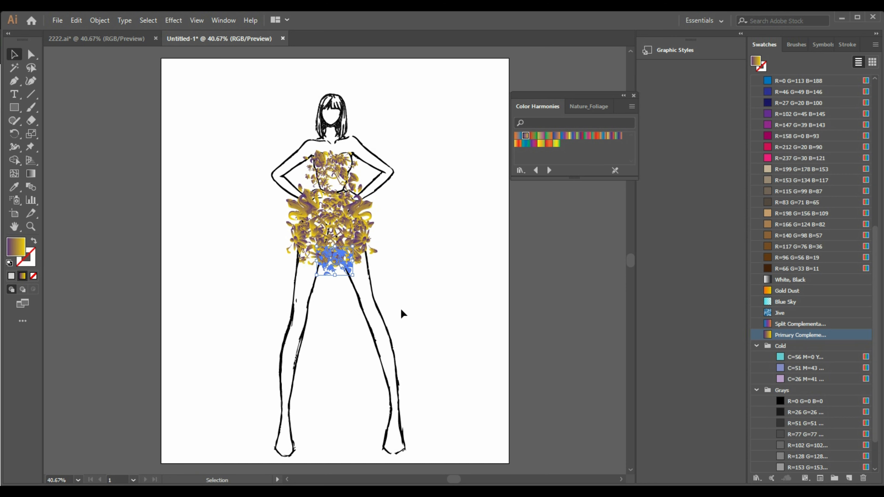
drag(339, 255, 349, 171)
click(424, 247)
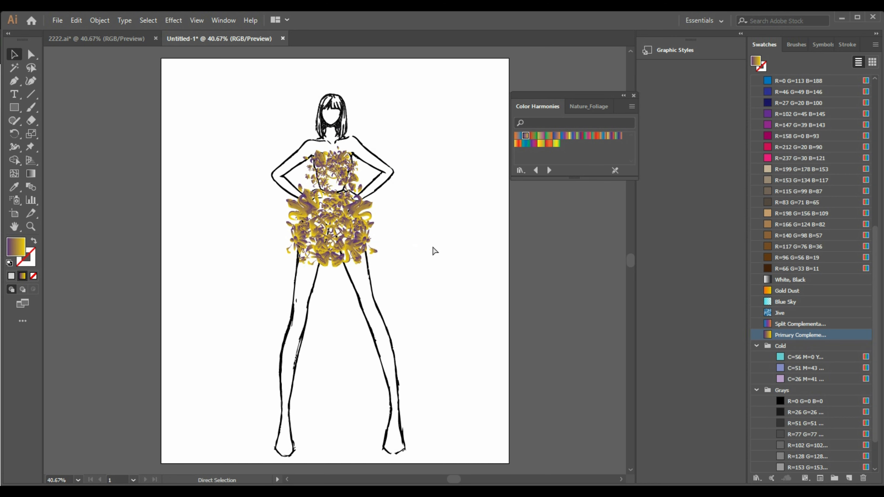
key(ctrl+v)
drag(344, 261, 326, 171)
click(410, 264)
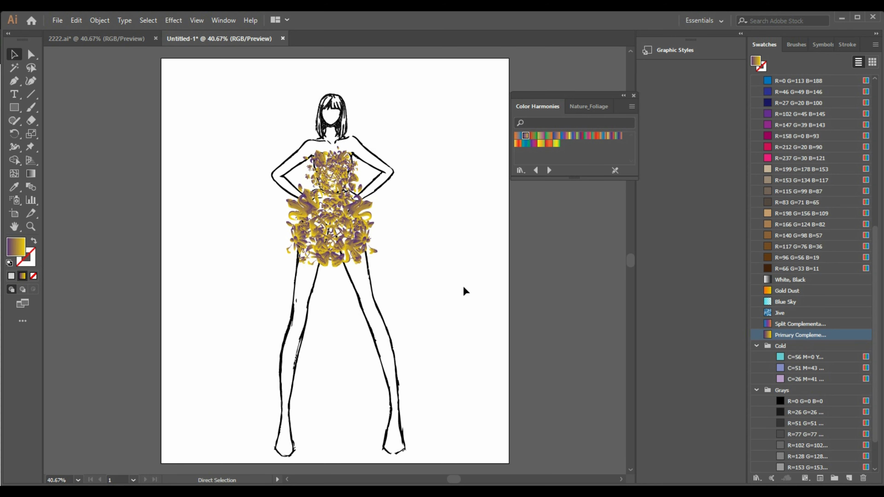
- Move another small motif copy beside the figure, turn it and place it over the lower bodice
click(333, 274)
drag(351, 267, 405, 246)
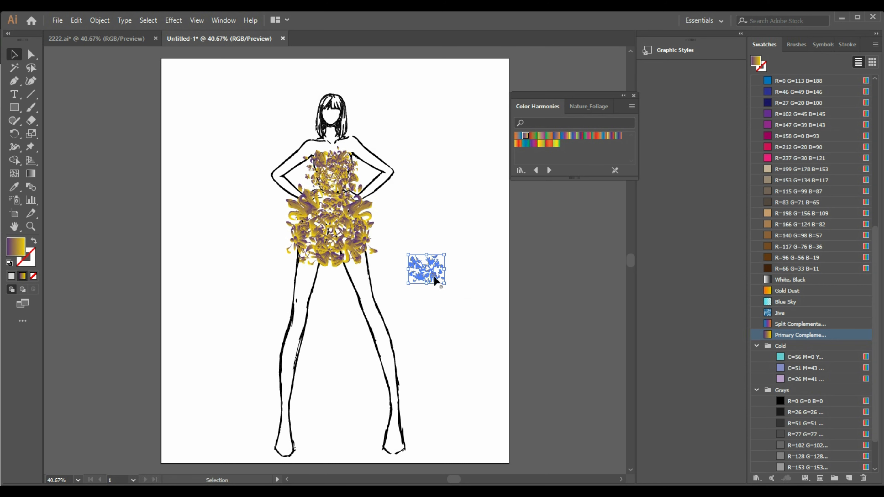
drag(435, 280, 342, 185)
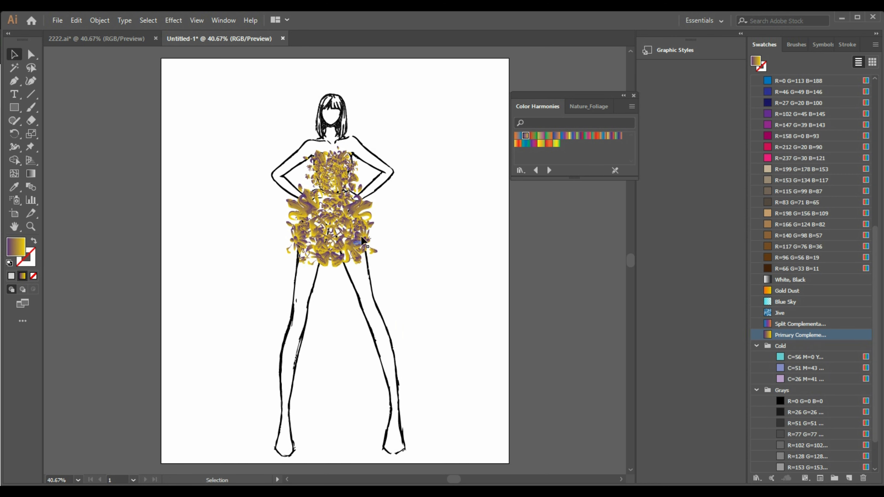
- Duplicate a larger floral motif from the skirt beside the figure and place it across the waist
drag(362, 241, 388, 231)
drag(392, 278, 473, 313)
drag(427, 264, 320, 192)
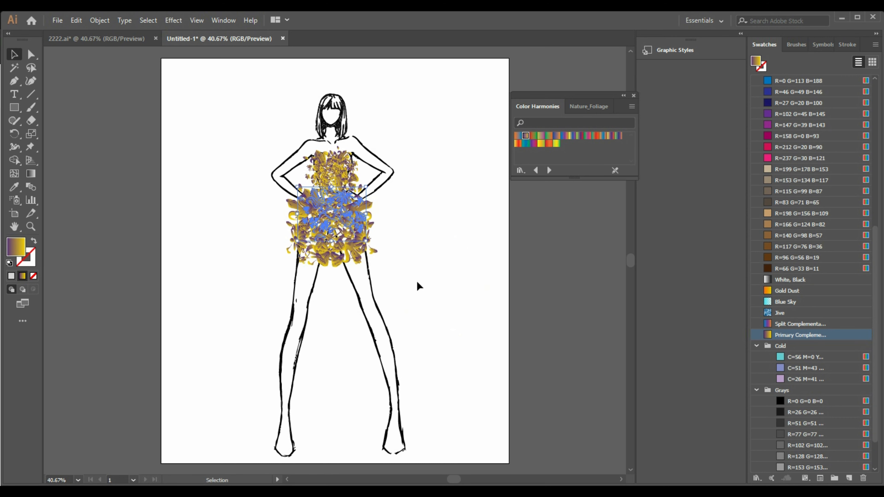
click(415, 289)
- Copy the waist motif, rotate the copy beside the figure and place it over the skirt's right side
click(334, 209)
key(ctrl+c)
key(ctrl+v)
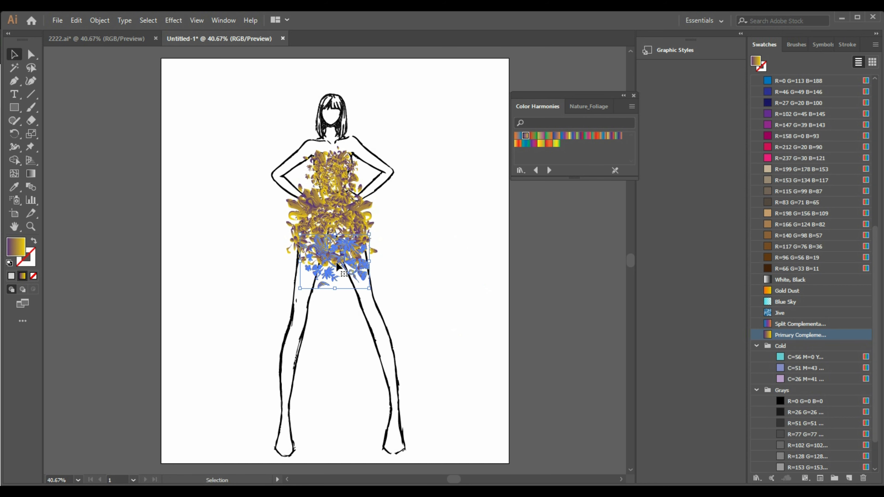
drag(368, 277, 463, 312)
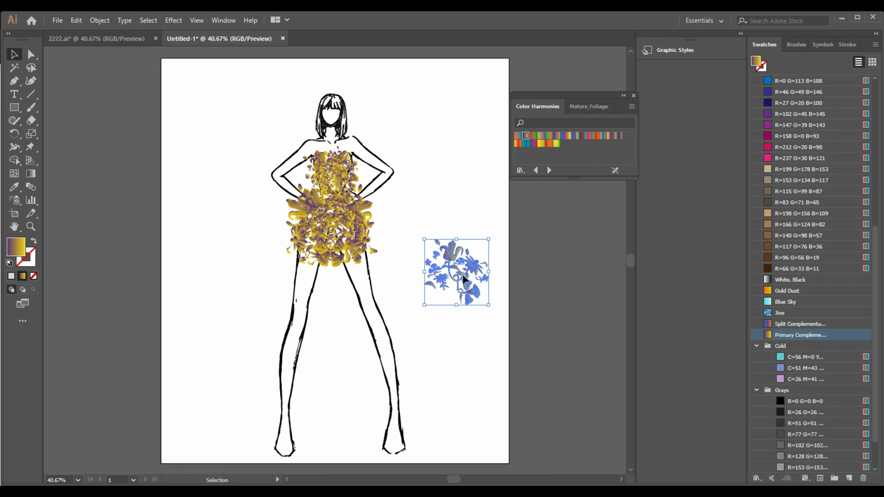
drag(463, 276, 365, 229)
- Paste two more large motifs, placing one over the skirt's left side and one at its lower right edge
key(ctrl+v)
drag(361, 284, 312, 209)
click(462, 299)
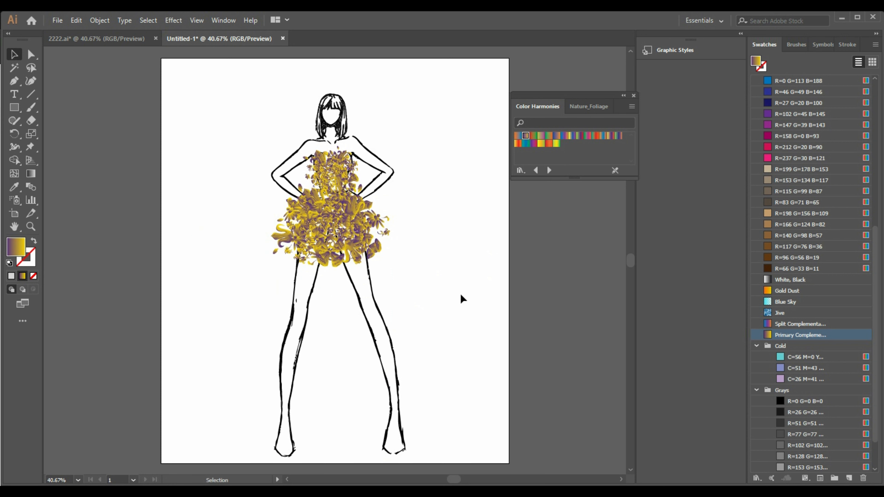
key(ctrl+v)
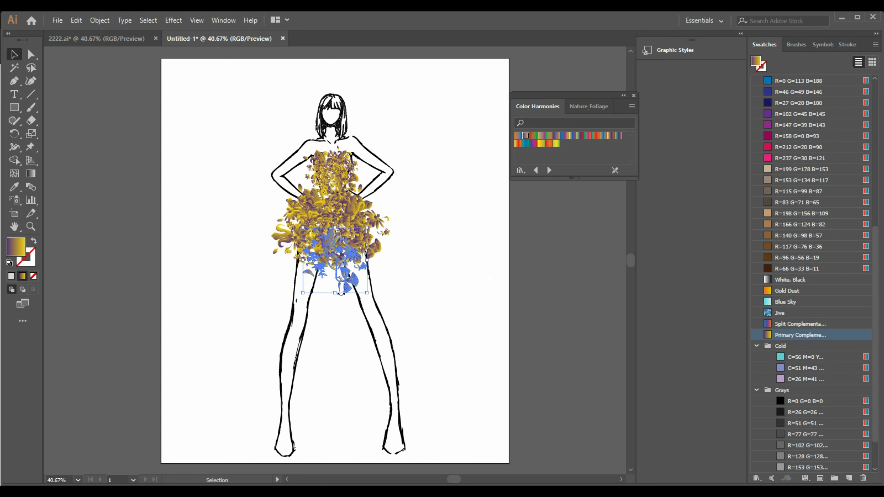
drag(352, 273, 375, 259)
click(429, 294)
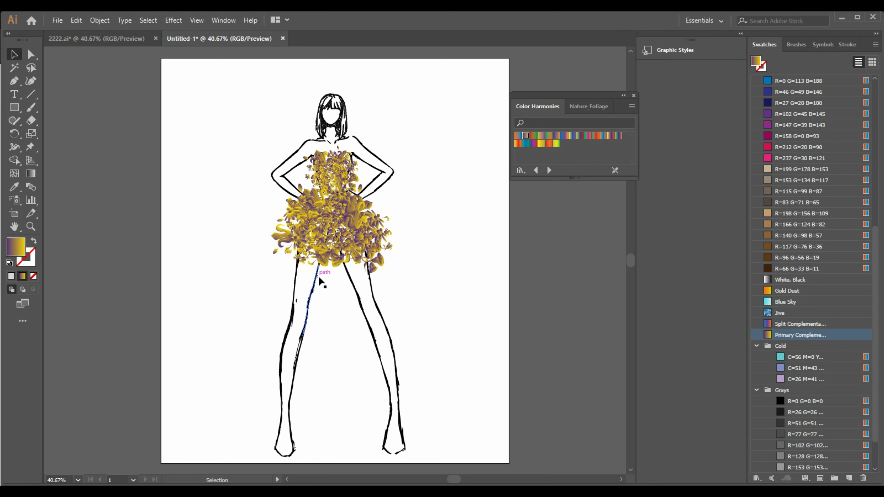
- Copy the motif on the skirt's left side and place the duplicate slightly lower to widen the hem
click(284, 239)
key(ctrl+c)
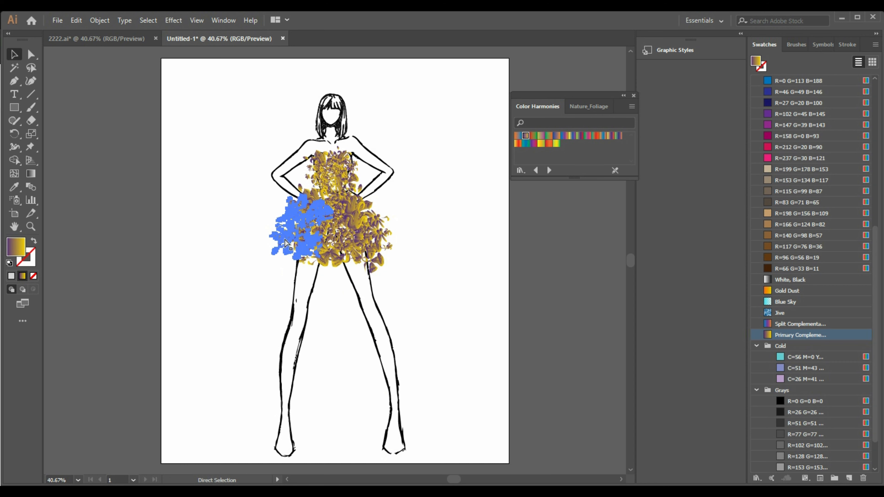
key(ctrl+v)
drag(332, 263, 293, 241)
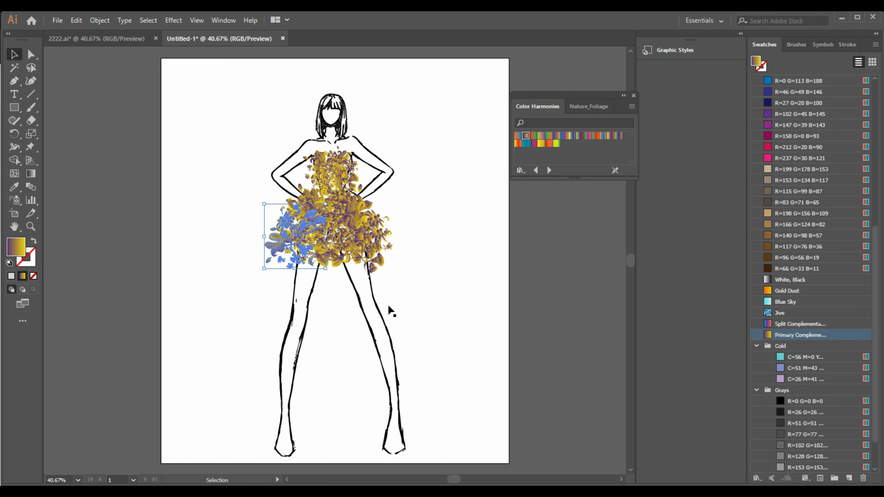
click(417, 310)
- Rotate and reposition the motif on the skirt's right side so it follows the flared outline
click(378, 268)
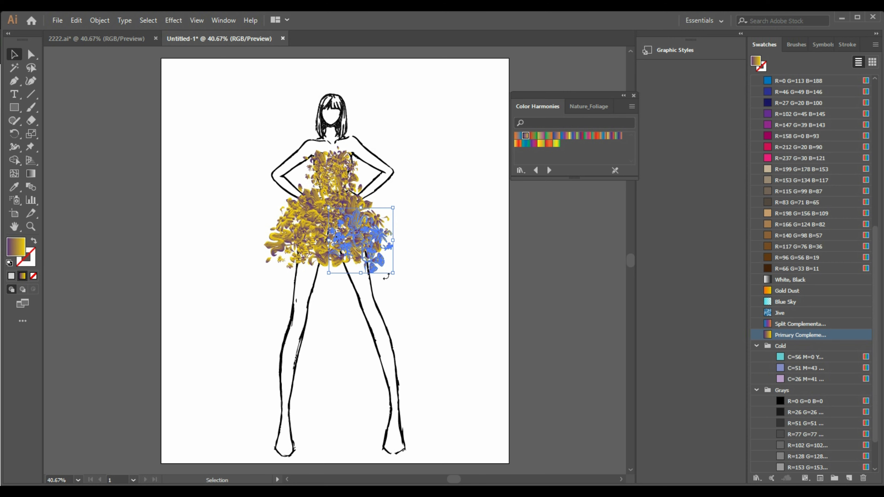
drag(394, 279, 398, 278)
mouse_move(389, 247)
mouse_down()
mouse_move(387, 236)
mouse_move(383, 250)
mouse_up()
click(418, 286)
click(434, 282)
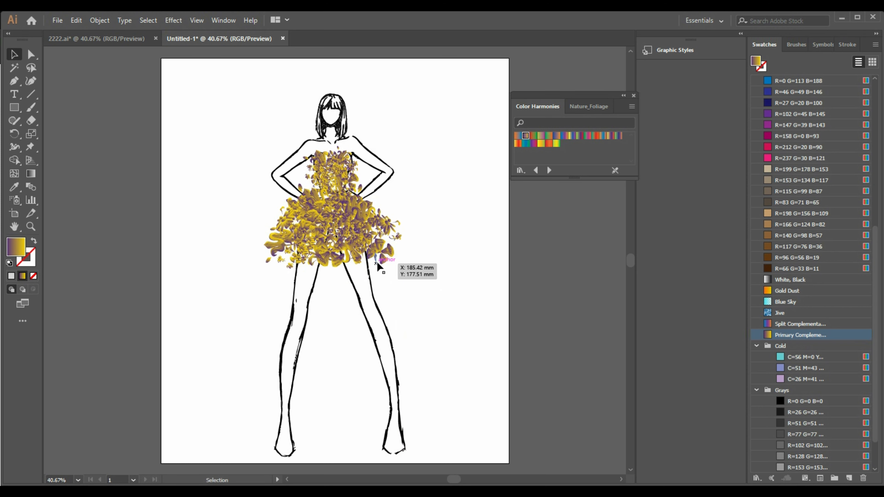
drag(383, 258, 403, 274)
drag(400, 196, 381, 234)
click(370, 257)
click(426, 264)
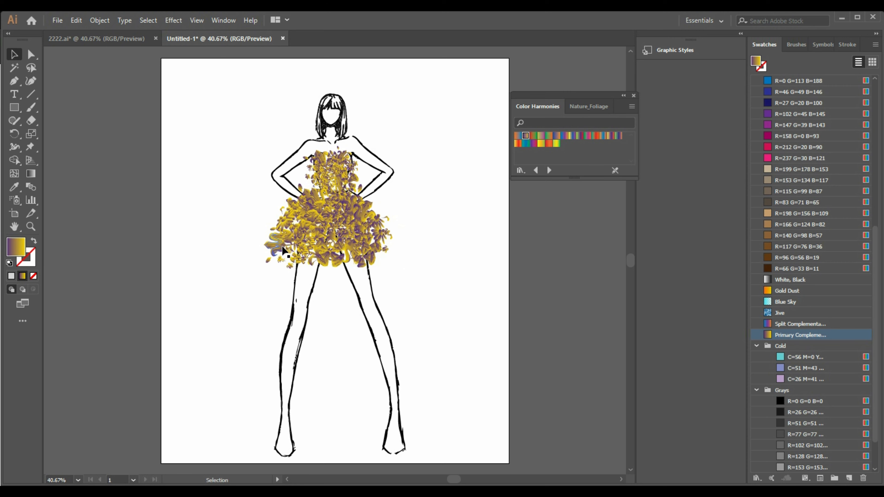
- Shift and slightly rotate the motifs on the skirt's left side to balance the flared outline
drag(282, 246, 287, 246)
click(265, 309)
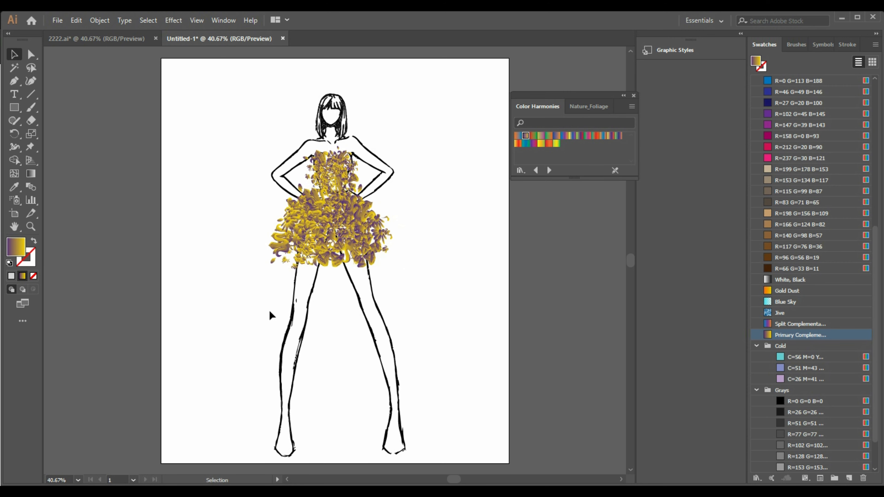
drag(297, 209, 291, 216)
click(245, 295)
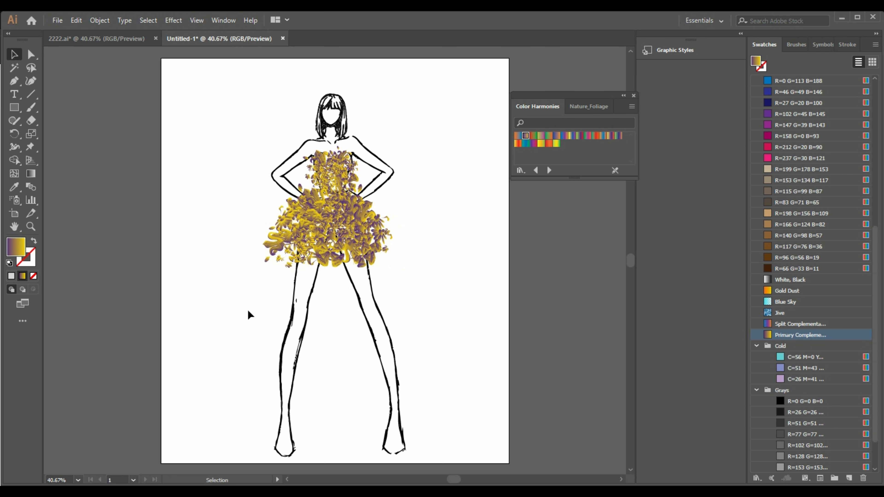
click(290, 244)
drag(329, 274, 336, 267)
drag(284, 249, 288, 253)
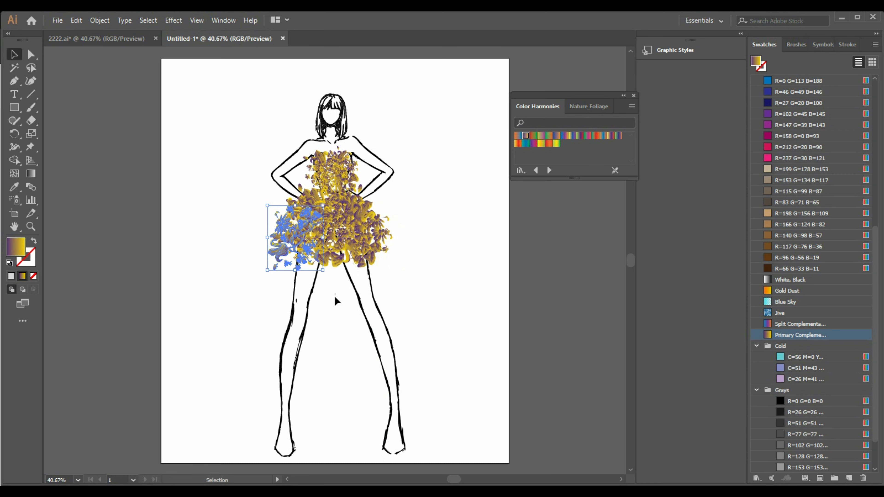
click(337, 300)
drag(305, 223, 306, 218)
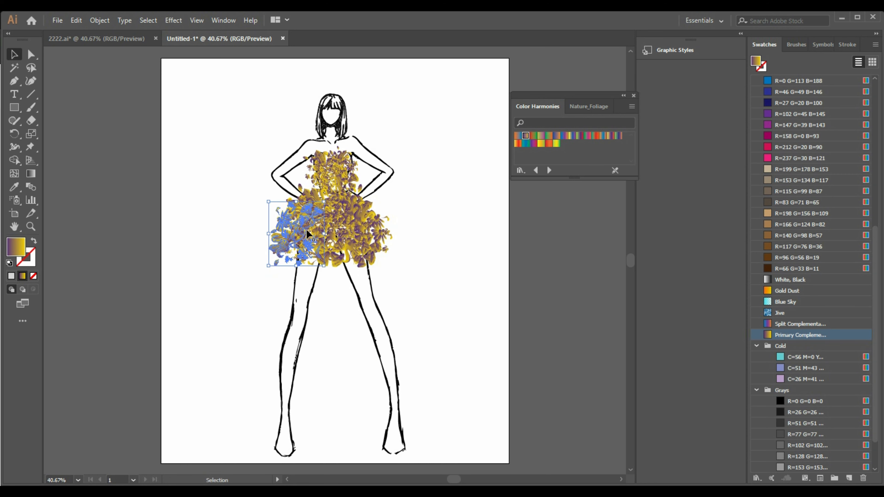
click(339, 331)
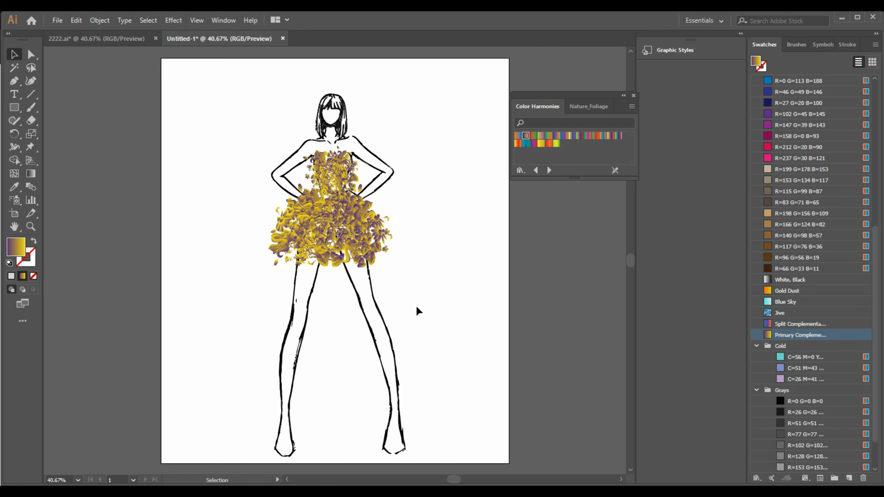
- Rotate the outer motif on the skirt's right side and move it higher toward the waist
click(372, 246)
drag(391, 259, 380, 243)
click(392, 269)
click(378, 248)
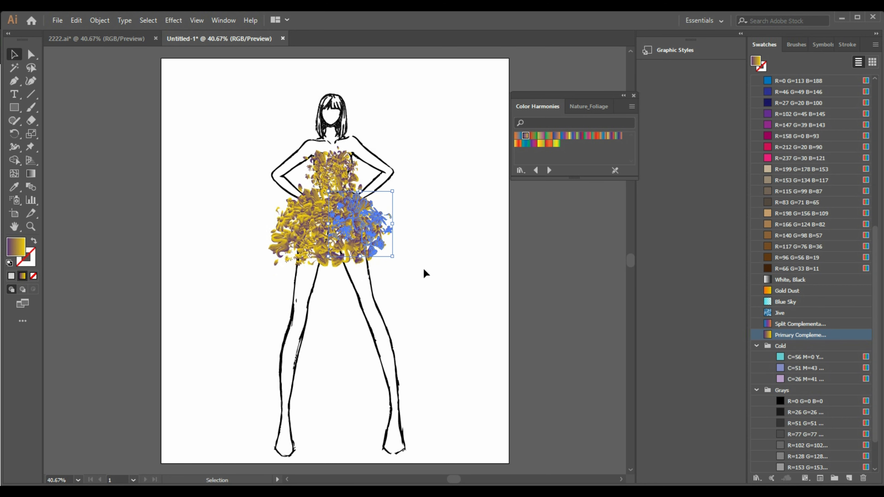
click(424, 277)
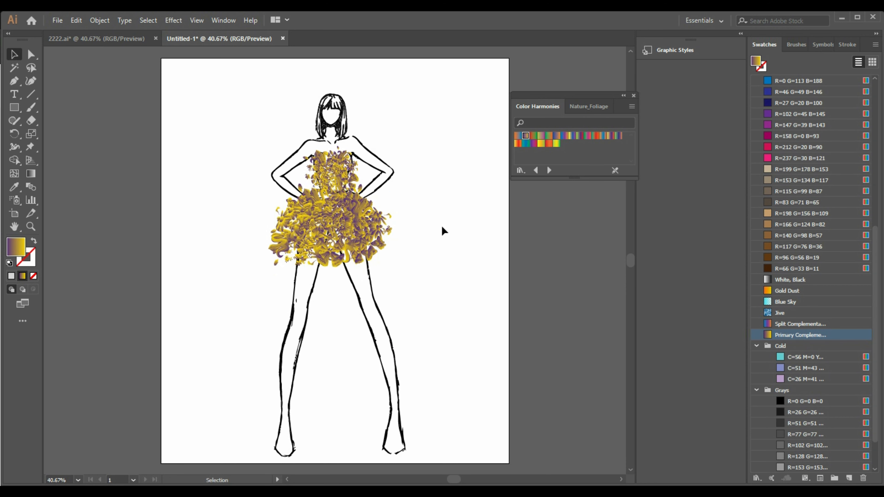
- Rotate another motif copy beside the figure and place it over the centre of the waist
key(ctrl+z)
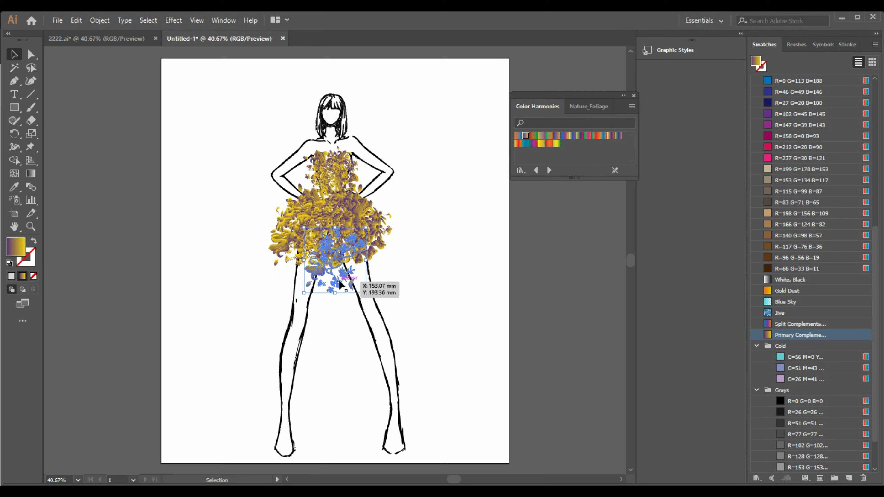
drag(339, 249, 160, 279)
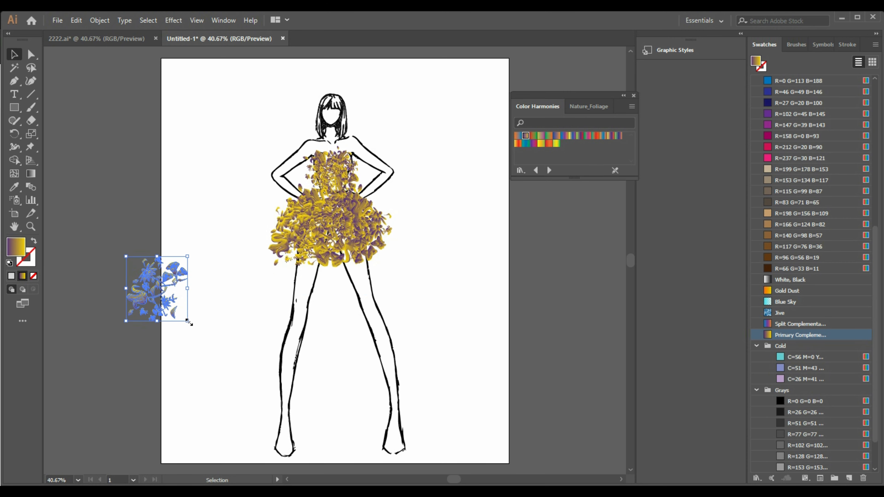
drag(188, 322, 336, 193)
click(429, 271)
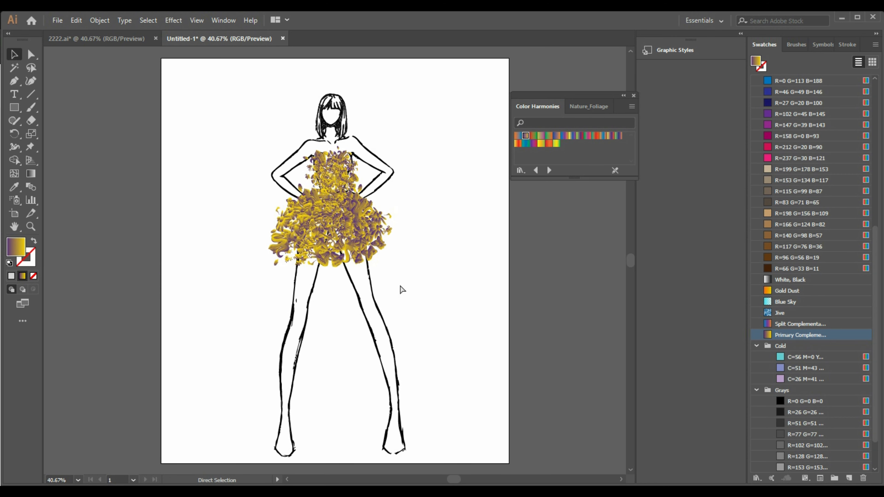
- Paste a floral motif on the empty area beside the figure and ungroup it
key(ctrl+v)
drag(339, 273, 201, 290)
right_click(204, 270)
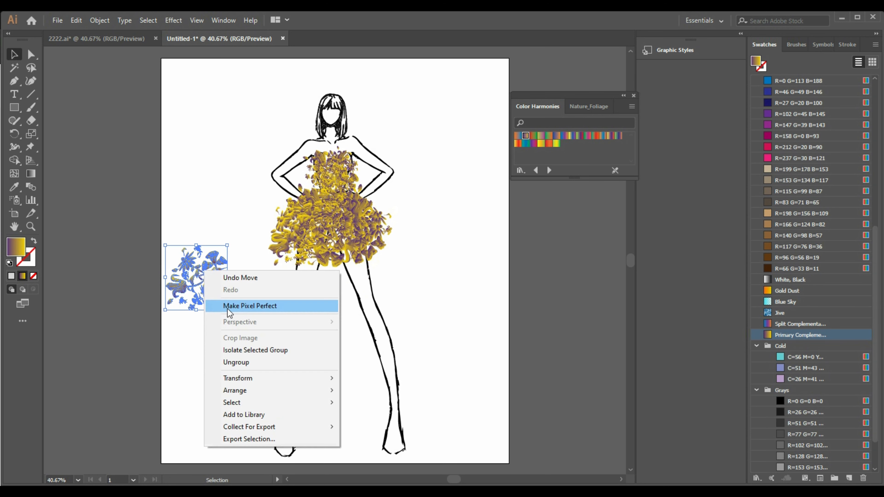
click(243, 362)
click(178, 327)
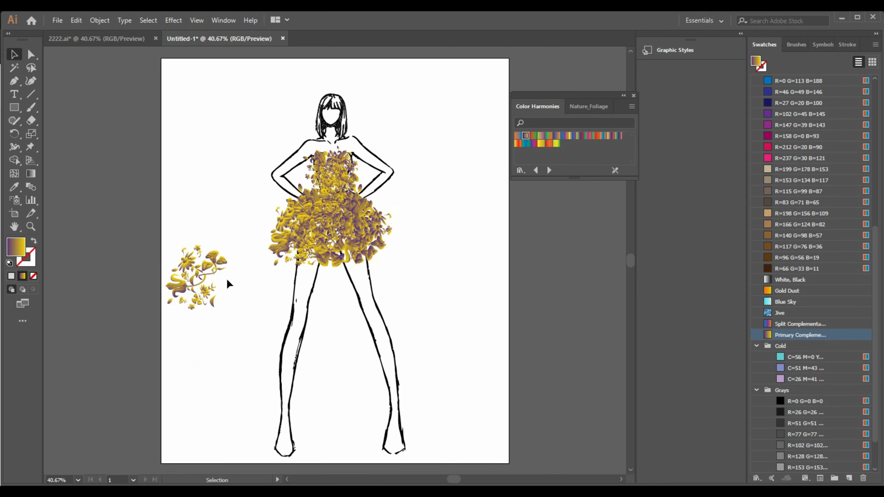
- Move the three-petalled flower piece above the ungrouped motif and ungroup that piece
click(212, 253)
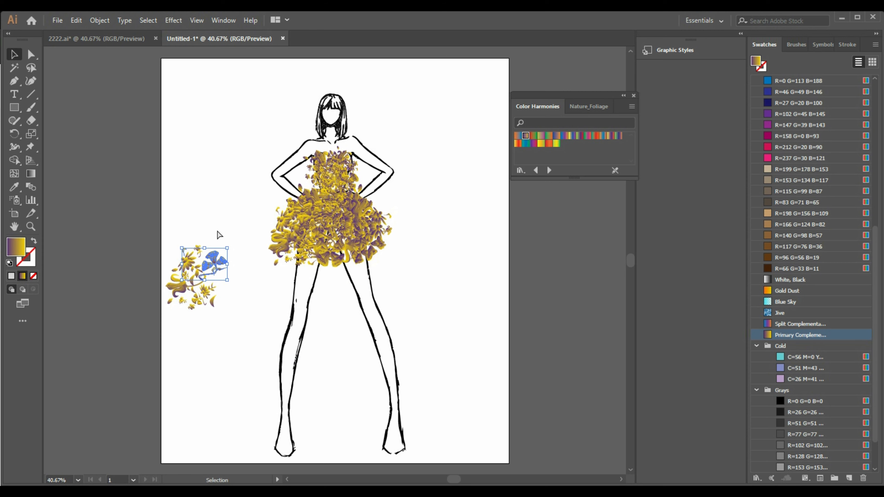
drag(213, 261, 207, 178)
right_click(211, 188)
click(237, 283)
click(172, 176)
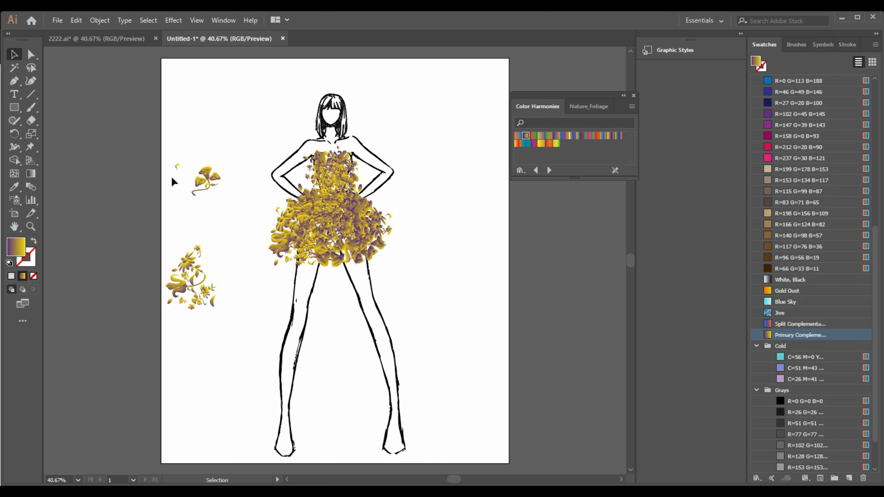
- Group the separated flower without its stray leaf and place a copy on the figure's right-hand shoulder
drag(186, 166, 237, 163)
right_click(220, 188)
click(255, 258)
click(223, 207)
click(357, 142)
right_click(192, 165)
mouse_move(286, 278)
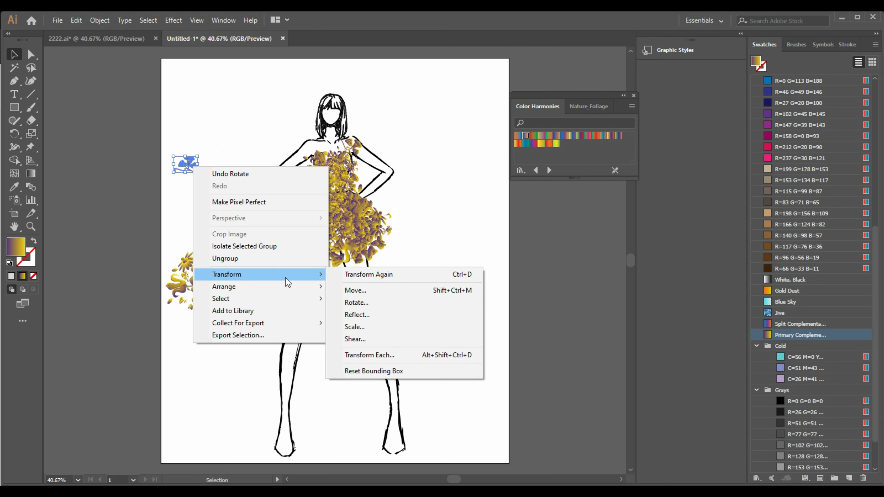
click(357, 314)
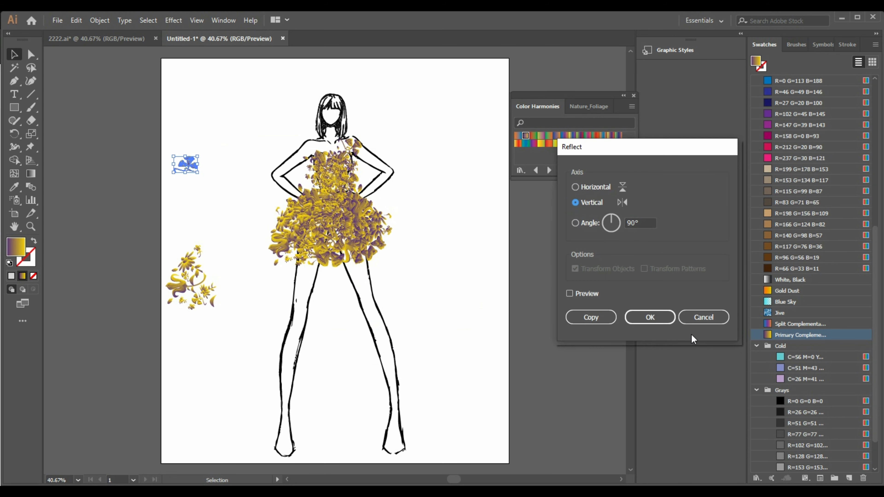
click(703, 317)
- Place the remaining small flower on the opposite shoulder, above the edge of the bodice
drag(195, 165, 322, 141)
click(275, 114)
click(314, 145)
key(ctrl+z)
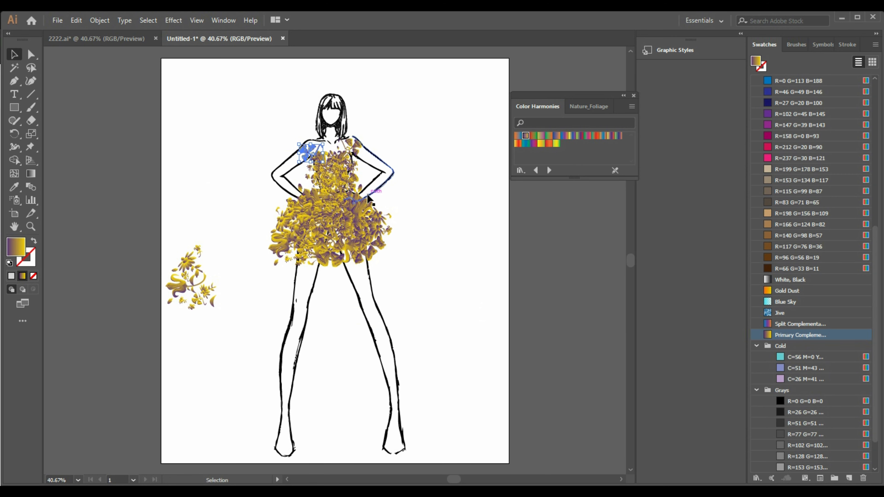
- Nudge the shoulder flower upward and to the right to line it up with the shoulder
key(Up)
key(Up)
key(Up)
key(Up)
key(Up)
key(Up)
key(Up)
key(Up)
key(Up)
key(Up)
key(Up)
key(Up)
key(Right)
key(Right)
key(Right)
key(Right)
key(Right)
key(Right)
key(Right)
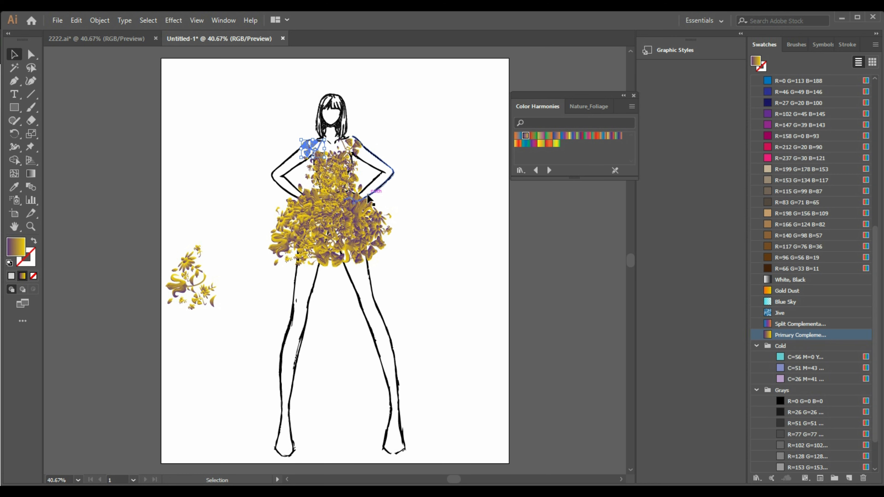
- Delete the flowers and small leaves around the spare foliage motif beside the figure, keeping only its curled leaf piece
click(457, 154)
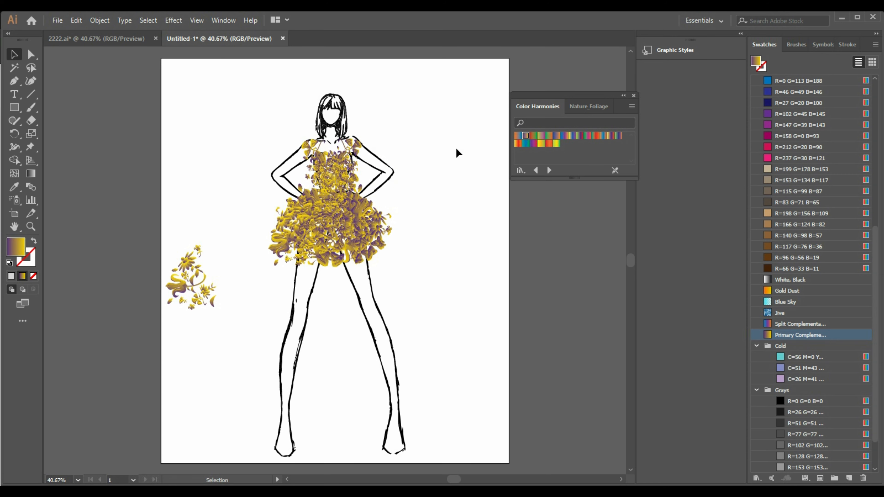
click(171, 290)
click(166, 236)
drag(203, 262, 195, 279)
key(Delete)
key(Delete)
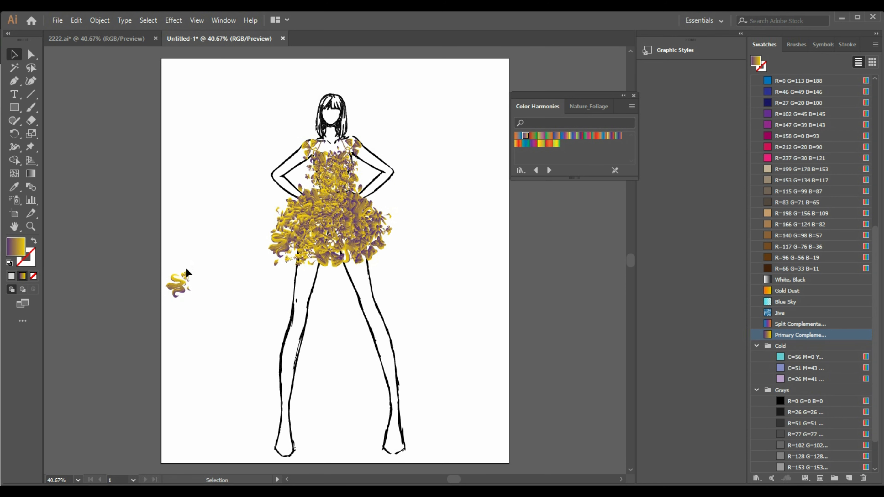
drag(196, 280, 195, 305)
key(Delete)
- Group the remaining curled leaf piece and place it on the figure's right-hand elbow
right_click(179, 278)
click(205, 344)
drag(183, 303, 391, 173)
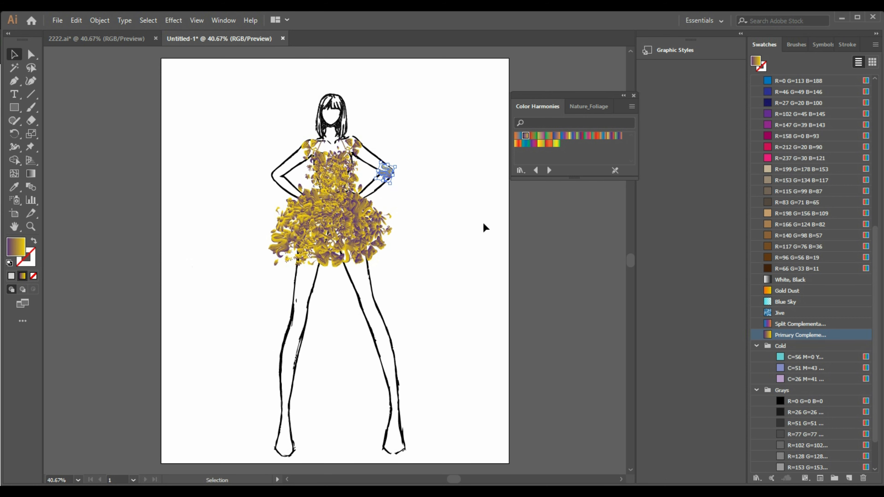
- Duplicate the curled leaf ornament from the elbow and move the copy to the blank area beside the figure
key(a)
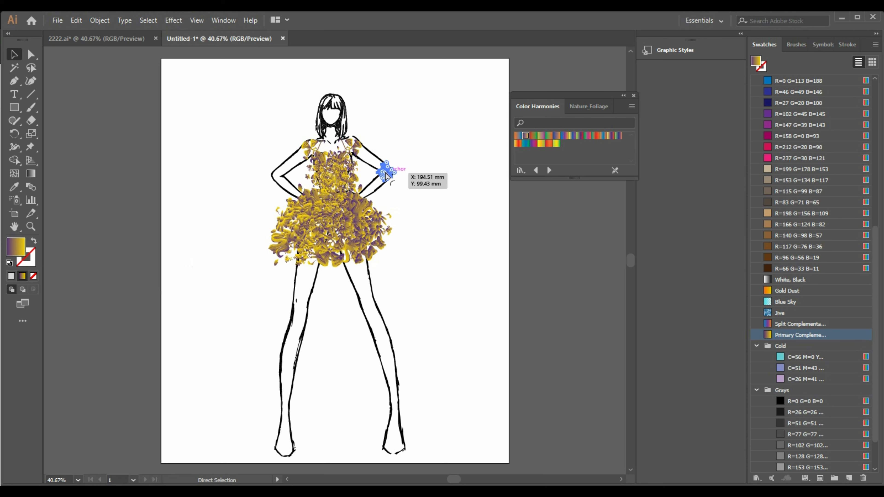
key(ctrl+c)
key(ctrl+v)
drag(331, 262, 213, 204)
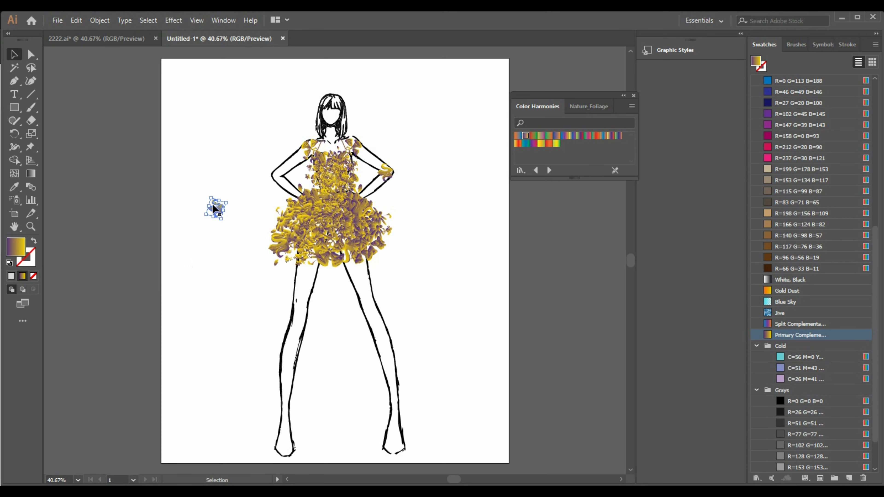
- Reflect the copied leaf ornament and place it on the figure's opposite elbow
right_click(213, 205)
mouse_move(268, 314)
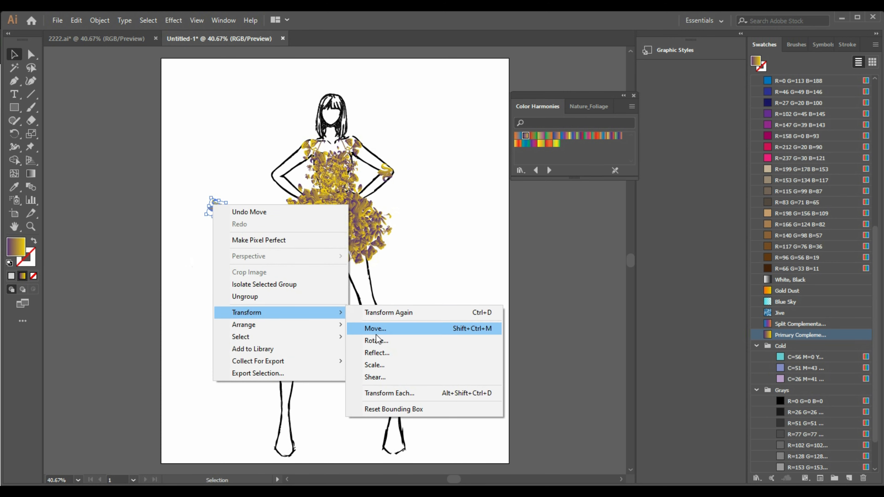
click(376, 353)
click(646, 316)
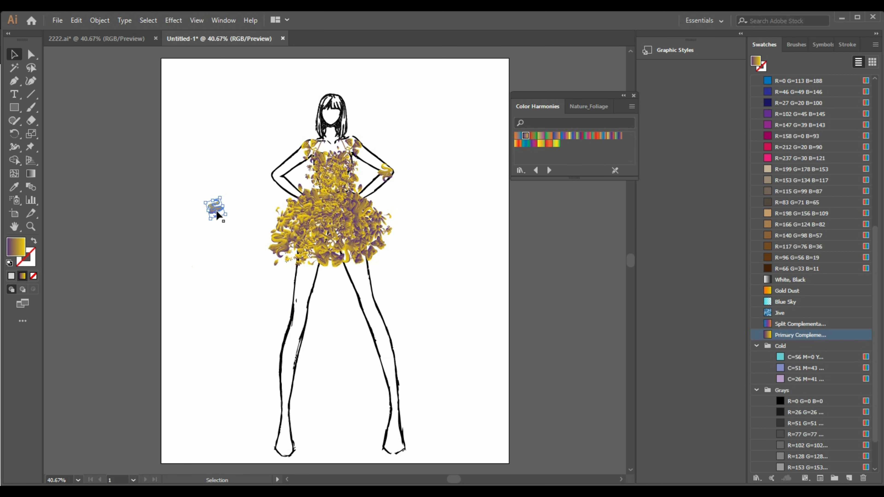
drag(216, 209, 277, 175)
click(419, 238)
- Duplicate the foliage motif from the skirt's left side and reflect the copy across the vertical axis
ctrl+click(281, 248)
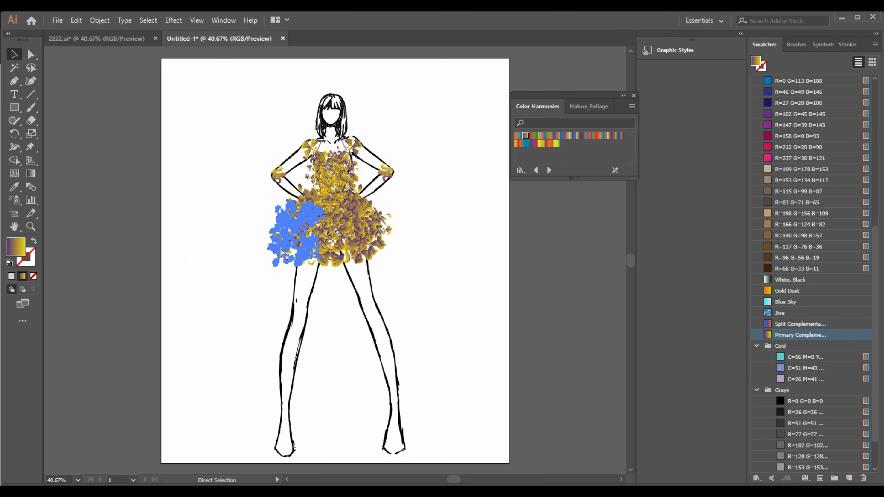
drag(281, 251, 358, 350)
right_click(402, 372)
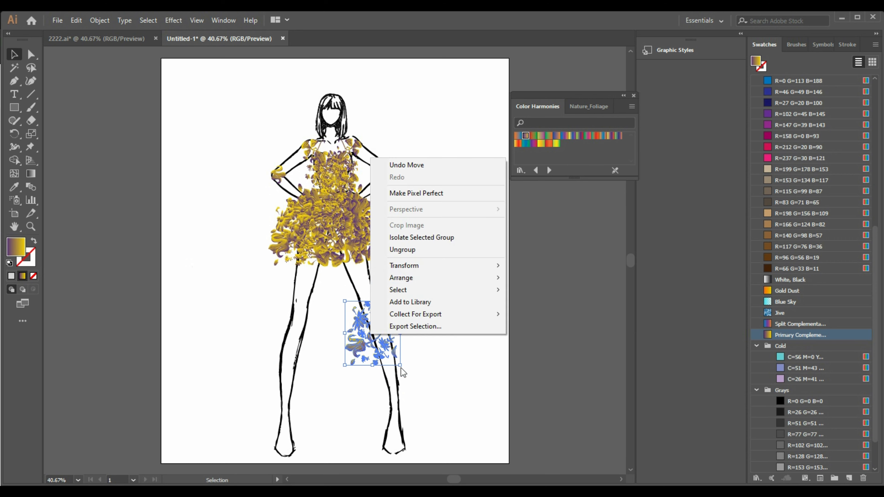
mouse_move(468, 269)
click(559, 309)
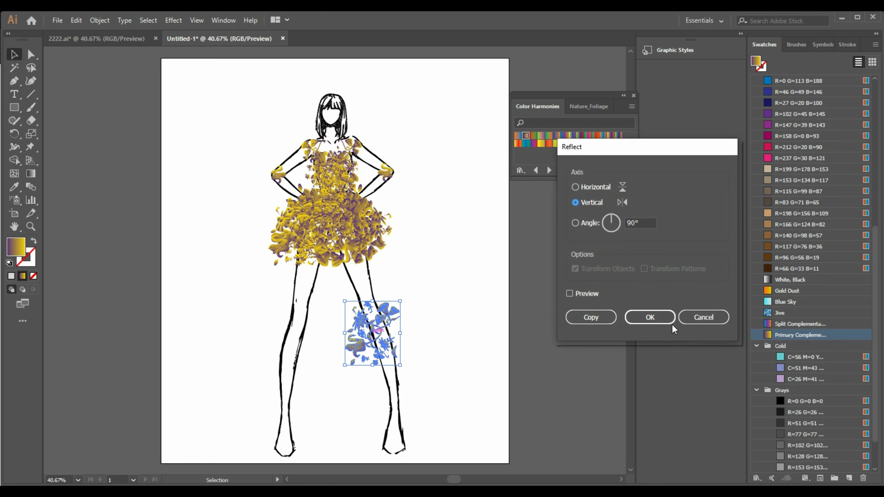
click(672, 326)
- Place the reflected foliage motif on the right side of the skirt to mirror the left side
drag(396, 343, 385, 248)
click(440, 289)
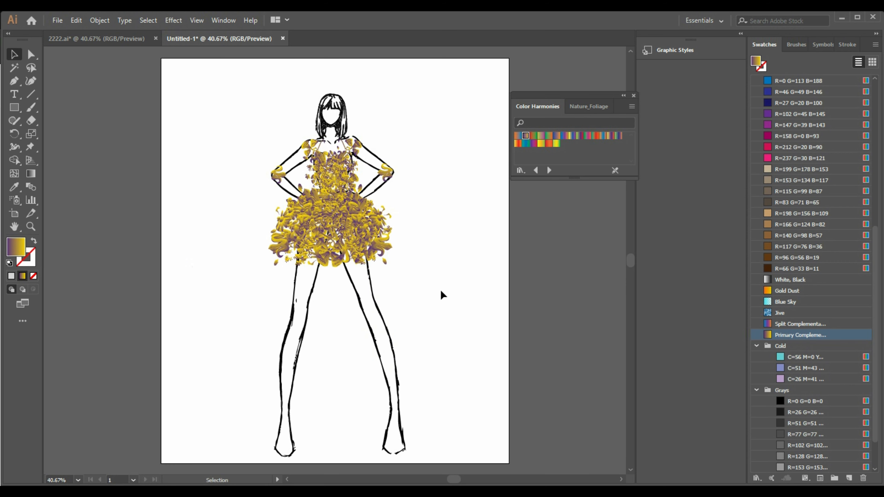
click(384, 247)
drag(393, 266, 396, 272)
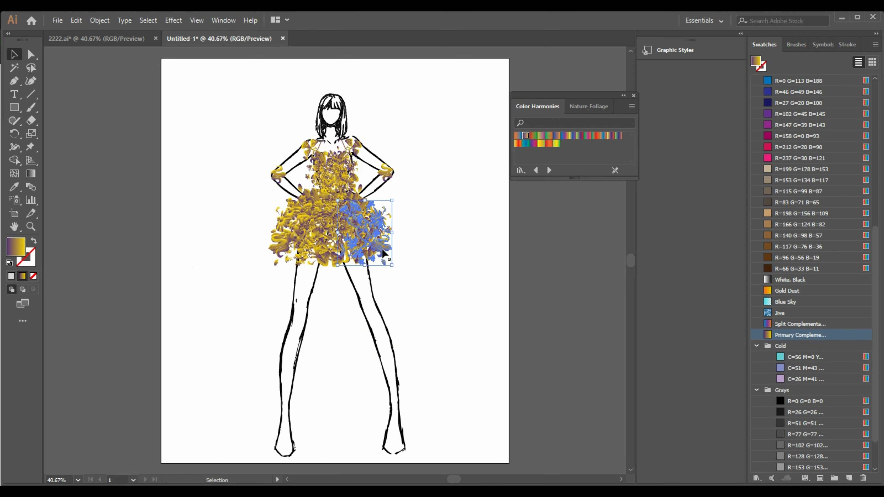
click(412, 302)
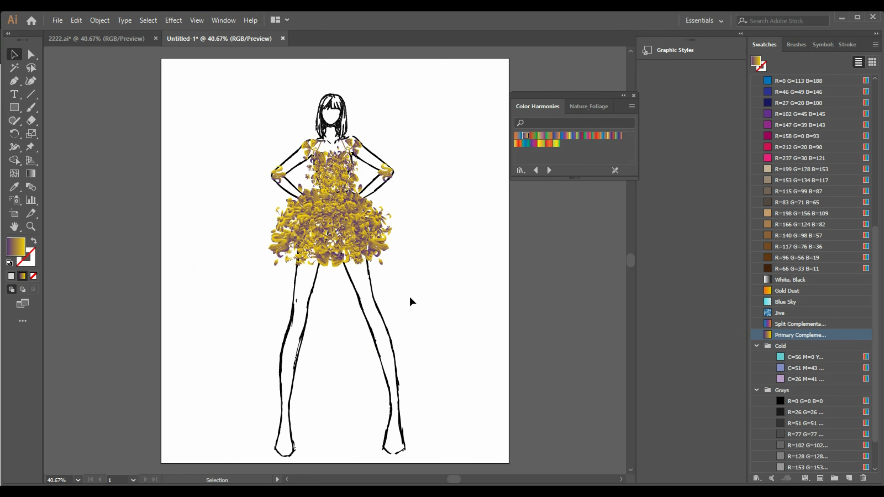
- Adjust the foliage on the skirt's left side so its outer edge sits slightly further inward
click(283, 243)
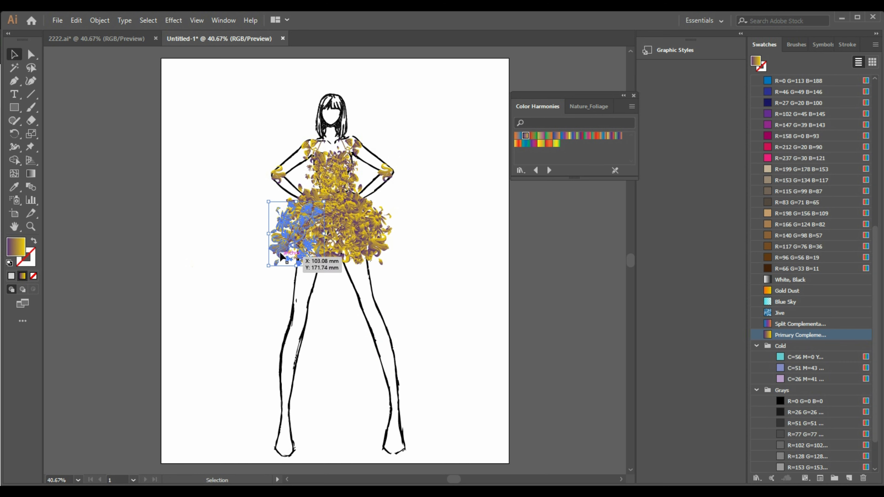
click(264, 287)
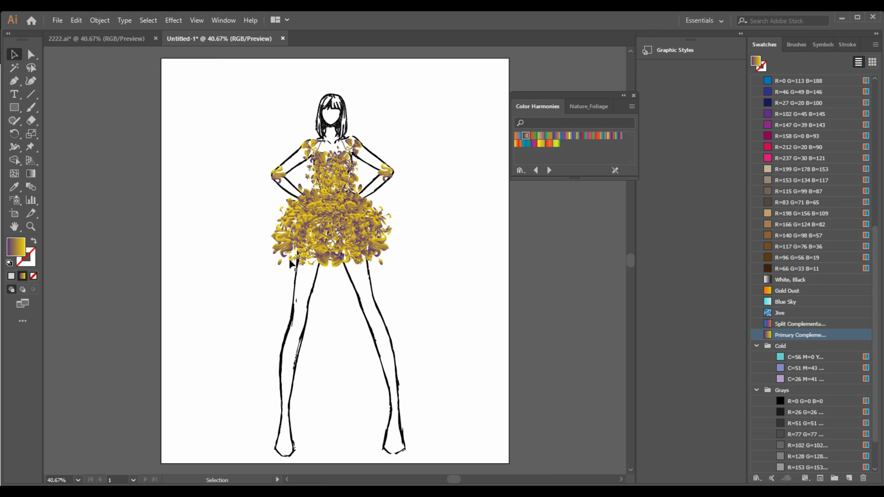
click(288, 239)
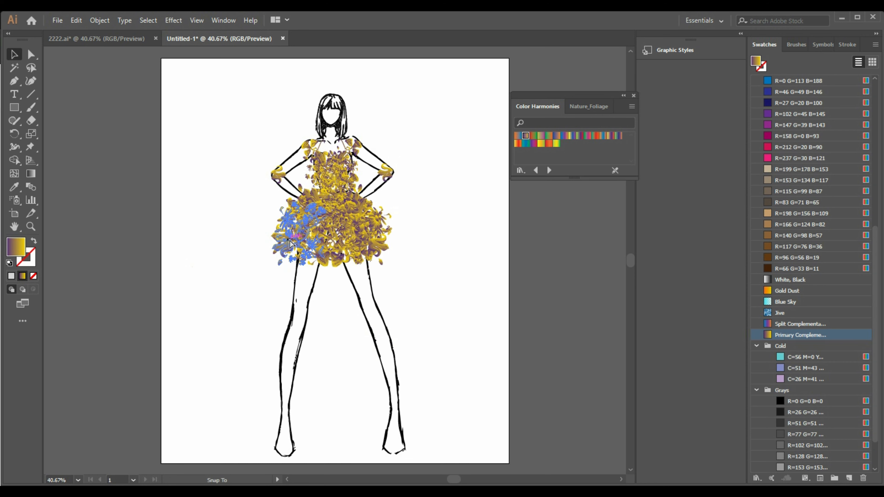
click(249, 291)
click(279, 232)
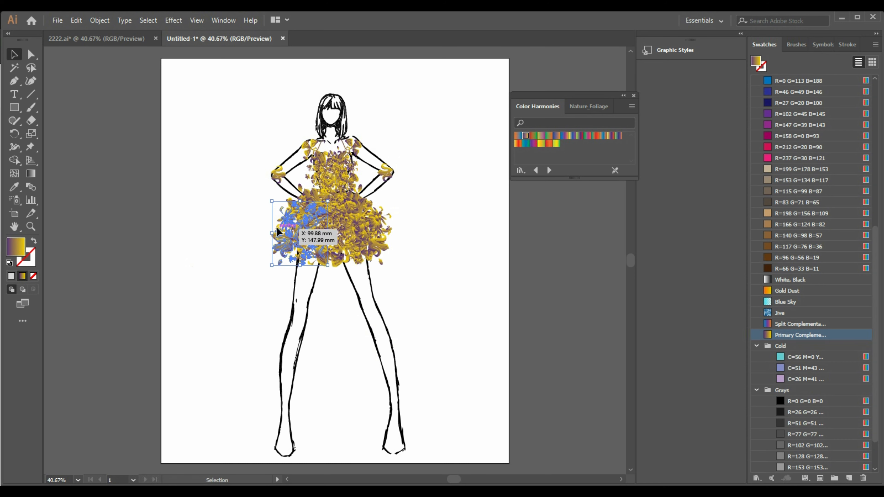
- Fine-tune the positions of the foliage motifs on both outer sides of the skirt to balance the silhouette
drag(295, 248, 307, 225)
click(287, 238)
drag(352, 248, 352, 248)
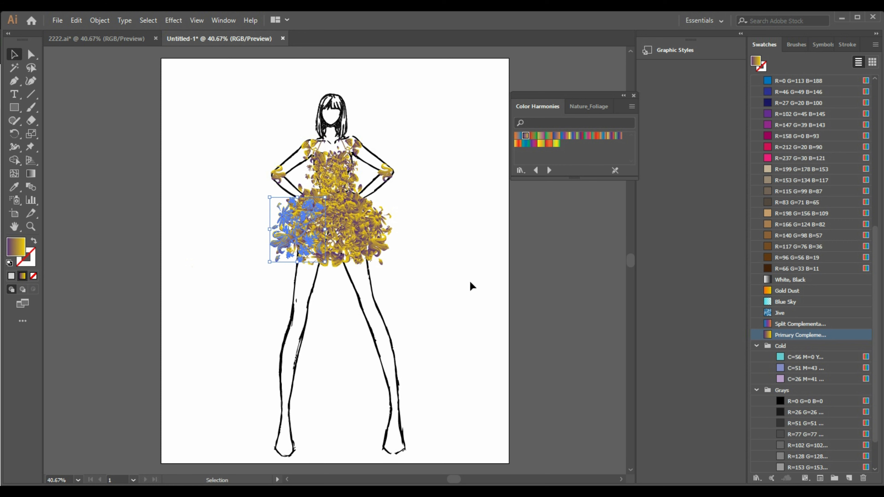
click(469, 281)
drag(282, 241, 287, 246)
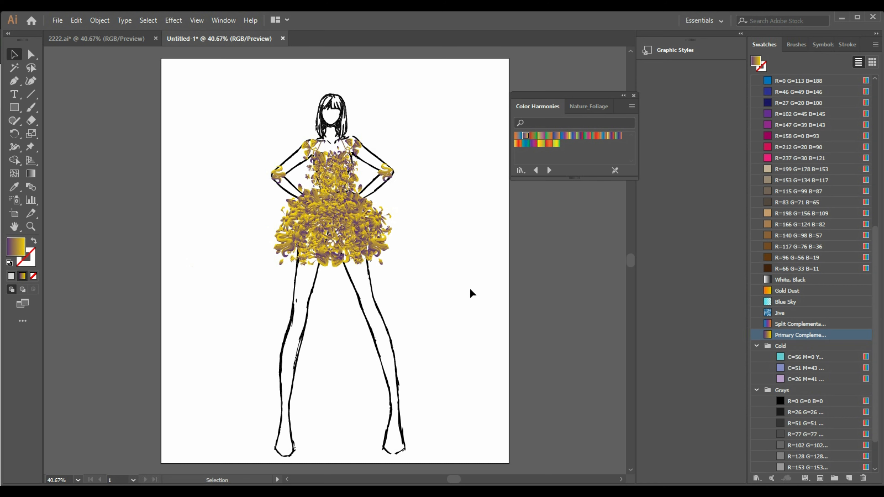
drag(380, 246, 379, 243)
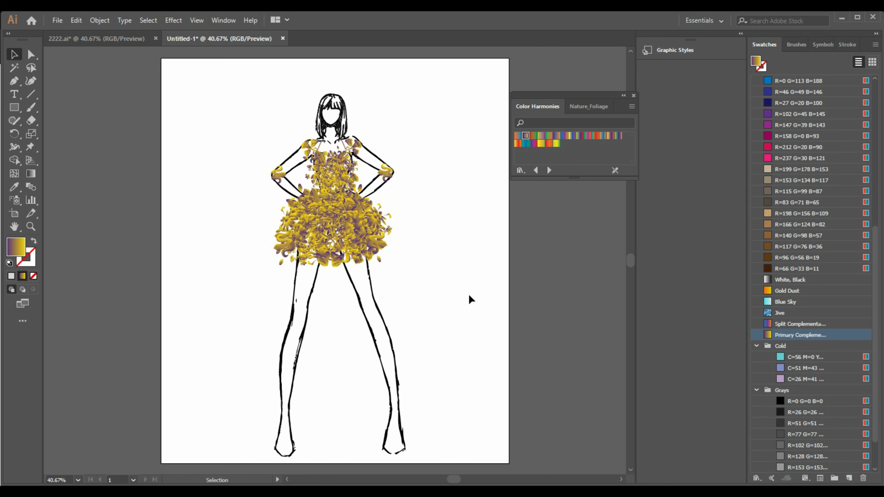
- Place a copy of the skirt's large central foliage motif in the blank area beside the figure
click(335, 259)
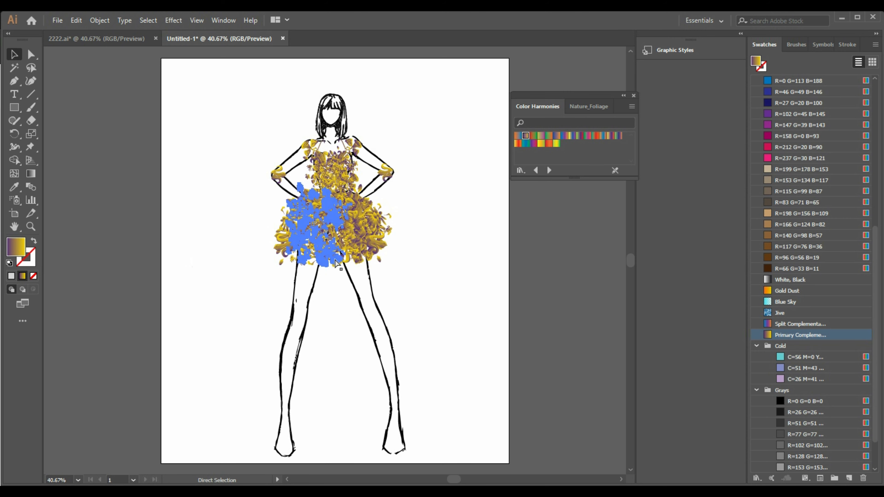
drag(351, 316, 481, 296)
click(488, 310)
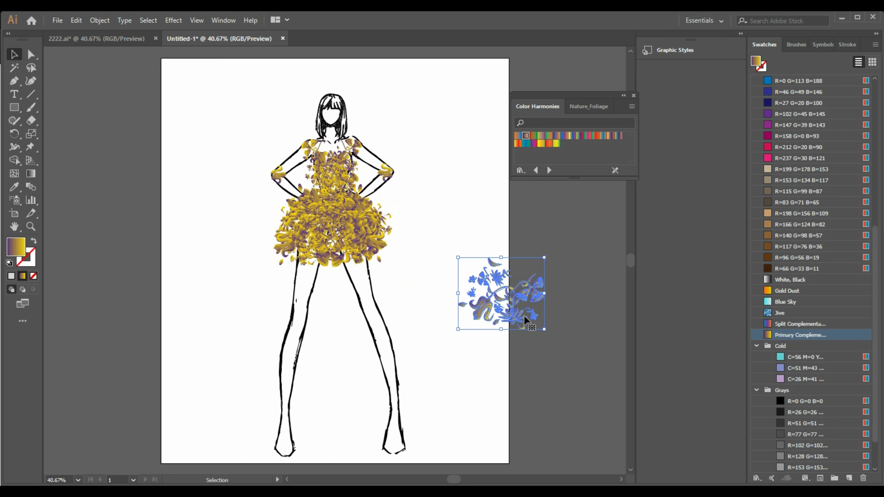
- Ungroup the copied foliage motif and its flower piece, and delete the stray leaf at its lower edge
right_click(523, 314)
click(555, 400)
click(518, 328)
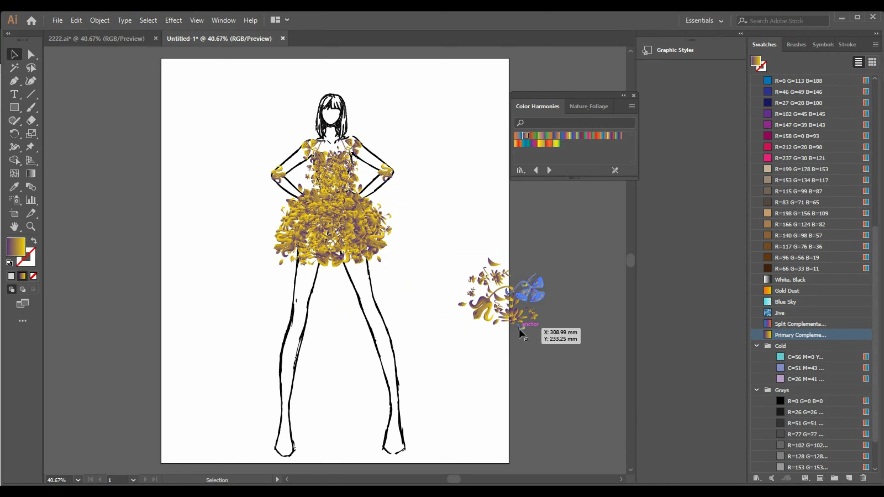
right_click(519, 328)
click(575, 247)
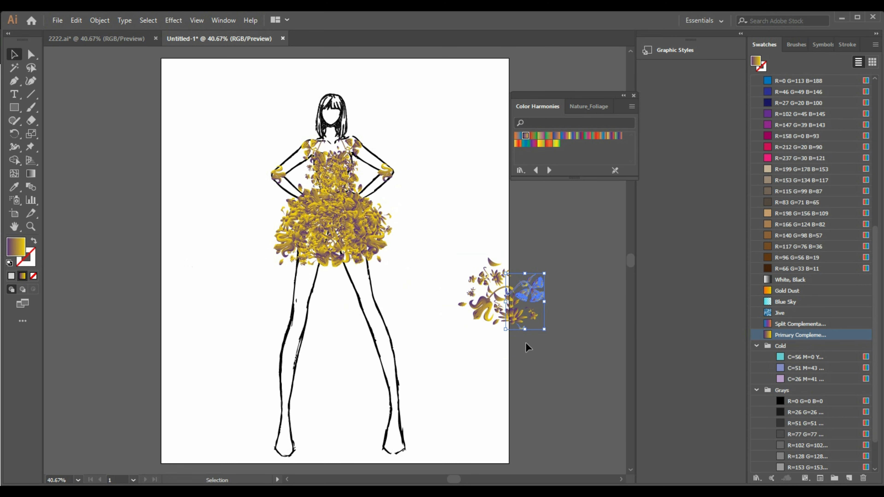
click(524, 343)
key(Delete)
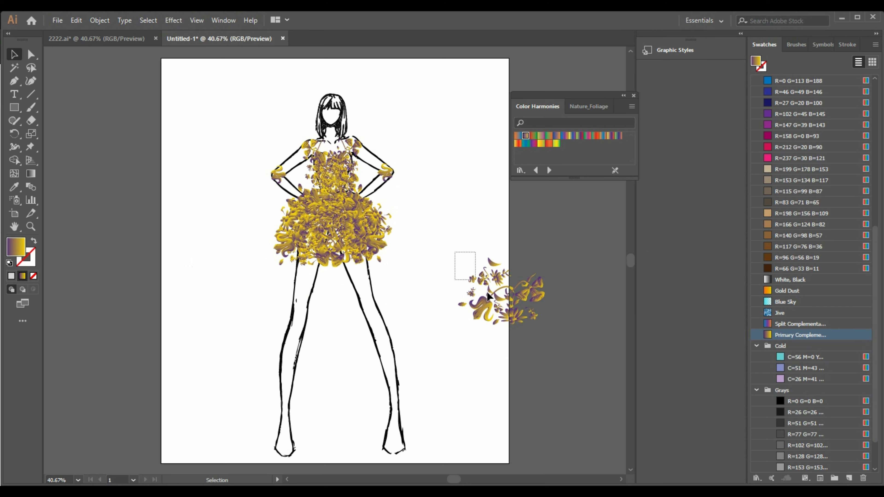
- Group the trimmed foliage motif and place it across the front of the skirt at the hem
drag(488, 293, 553, 331)
right_click(518, 289)
click(558, 355)
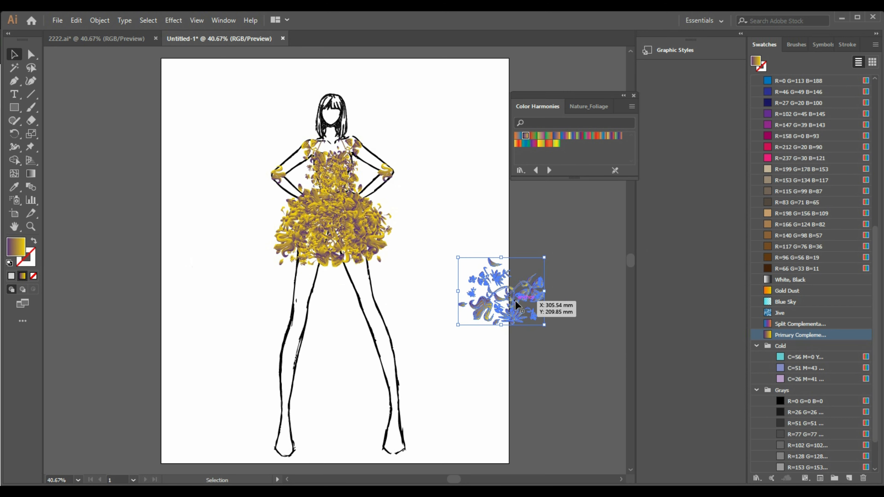
drag(515, 304, 334, 264)
click(494, 272)
drag(335, 267, 336, 268)
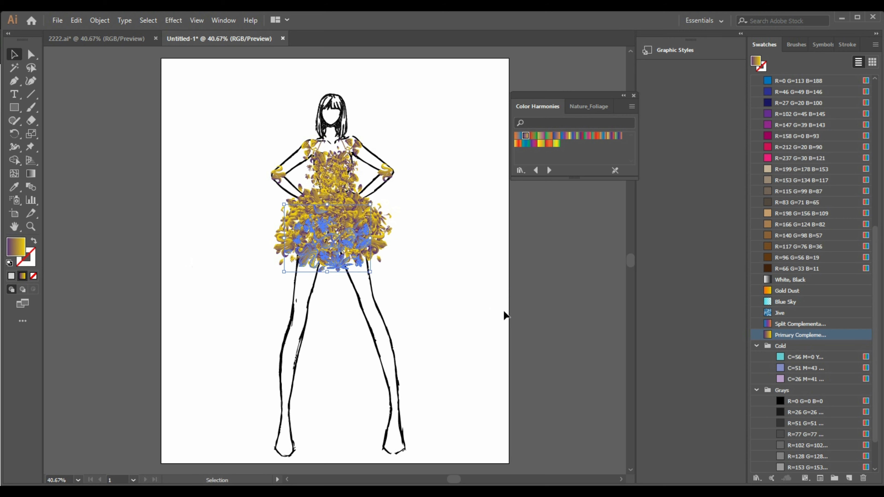
- Try a second copy of the trimmed motif along the right side of the skirt's hem
key(a)
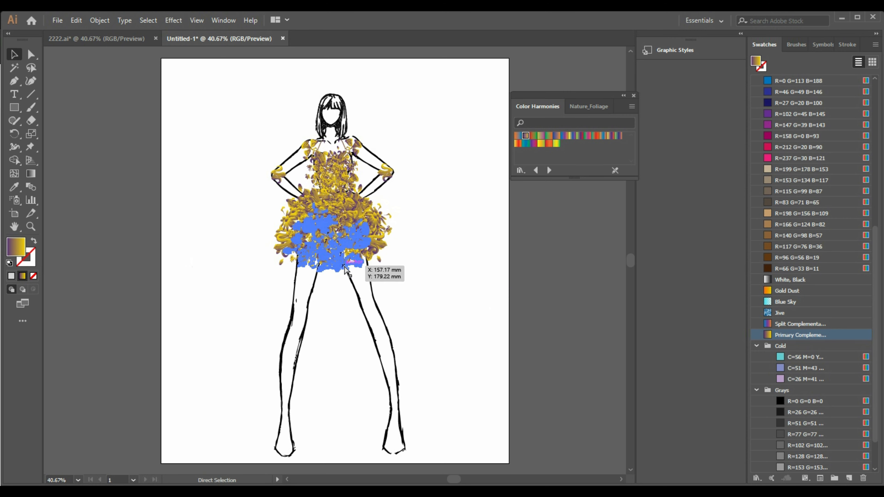
key(ctrl+v)
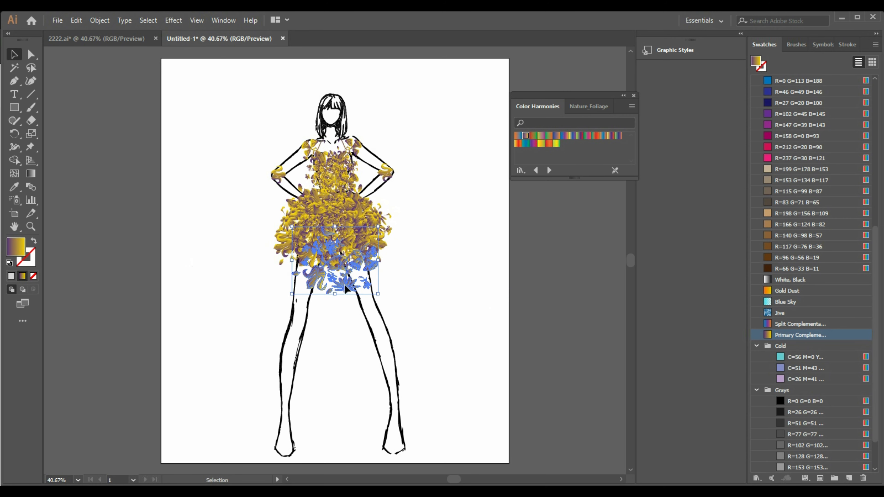
drag(345, 284, 359, 269)
click(476, 311)
click(513, 303)
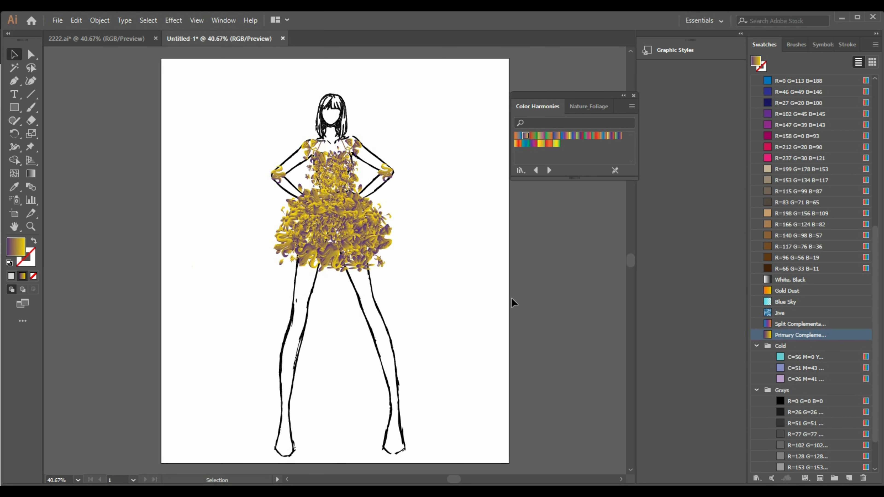
- Try another copy of the trimmed motif over the left and centre of the skirt
click(329, 252)
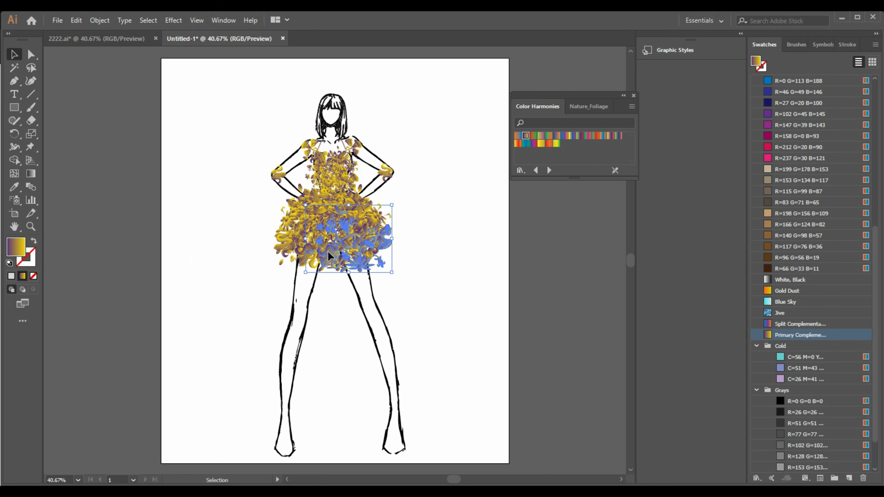
key(a)
drag(351, 289, 329, 261)
click(485, 287)
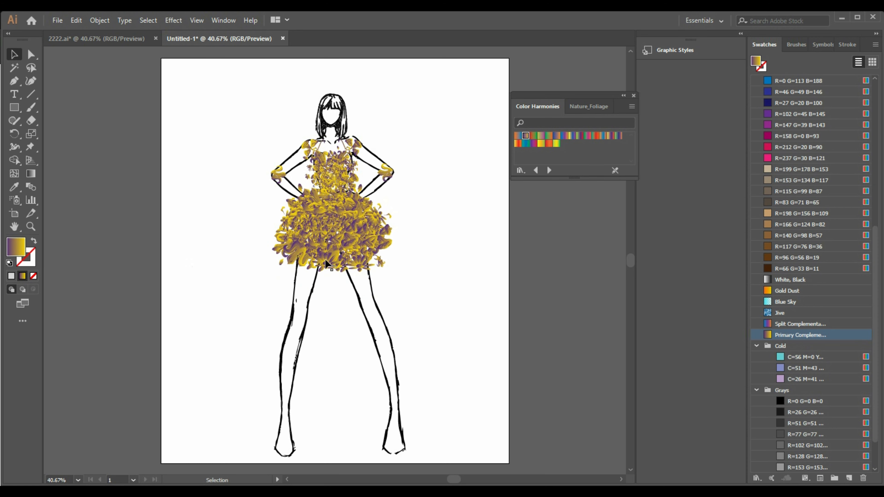
- Delete the two extra copies of the trimmed motif from the skirt
click(301, 257)
key(Delete)
click(343, 264)
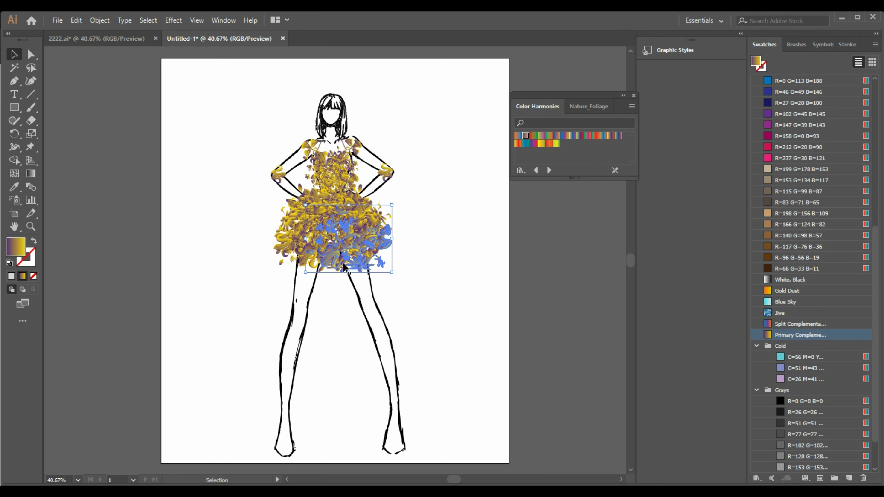
key(Delete)
- Reposition the remaining trimmed motif slightly higher, centred on the front of the skirt
click(337, 261)
drag(338, 265, 445, 240)
drag(515, 253, 361, 229)
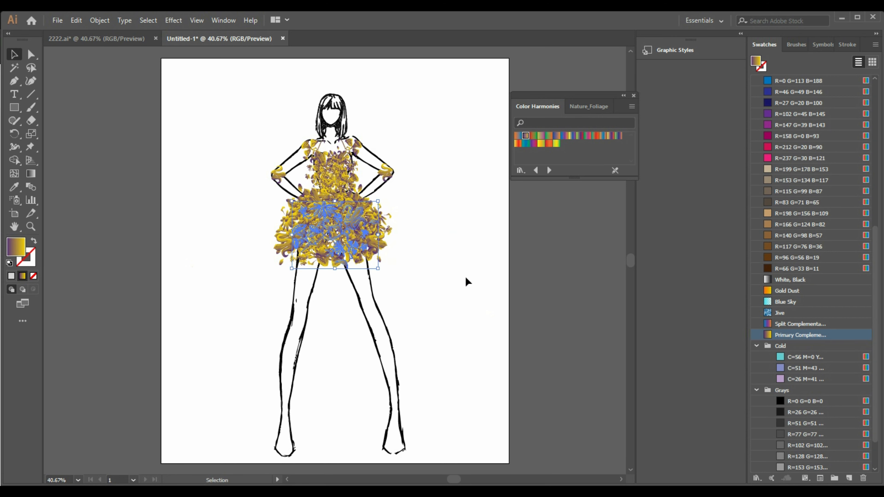
click(466, 277)
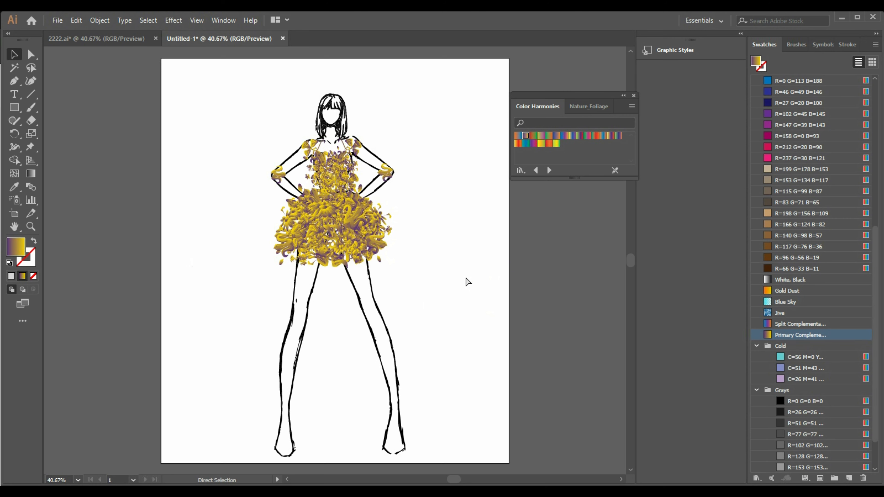
- Paste another copy of the trimmed motif and place it over the centre and upper part of the skirt
key(ctrl+v)
drag(346, 284, 343, 246)
click(450, 302)
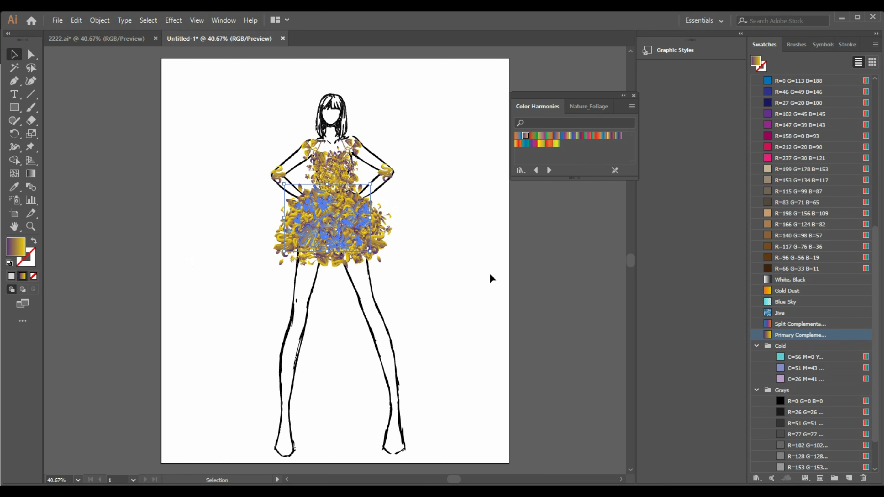
click(482, 277)
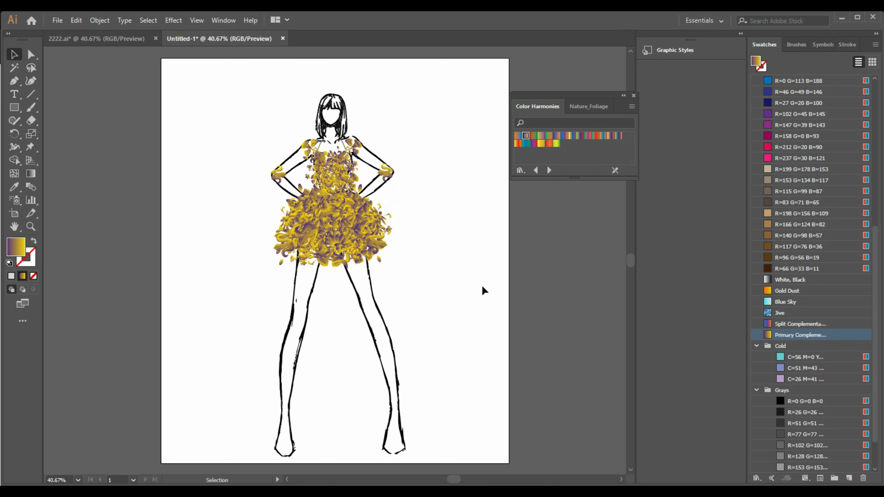
- Ungroup the figure sketch and select only the head and hair outlines
right_click(344, 116)
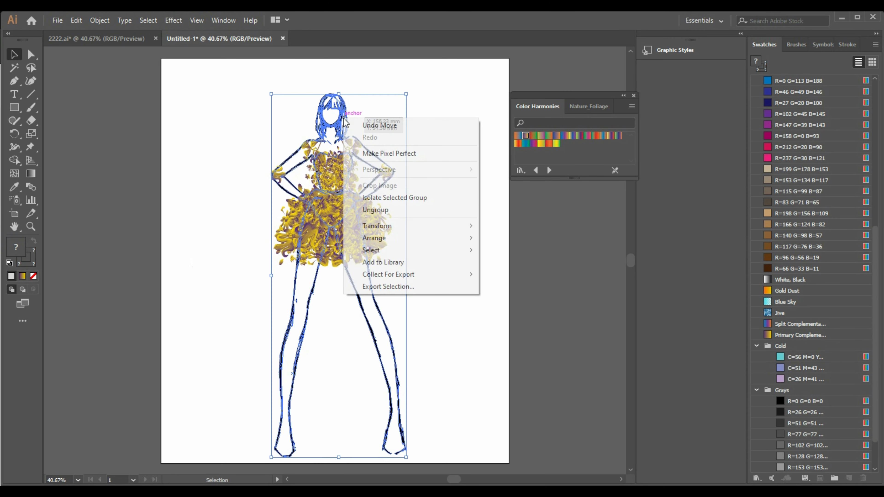
click(426, 210)
click(456, 218)
click(338, 110)
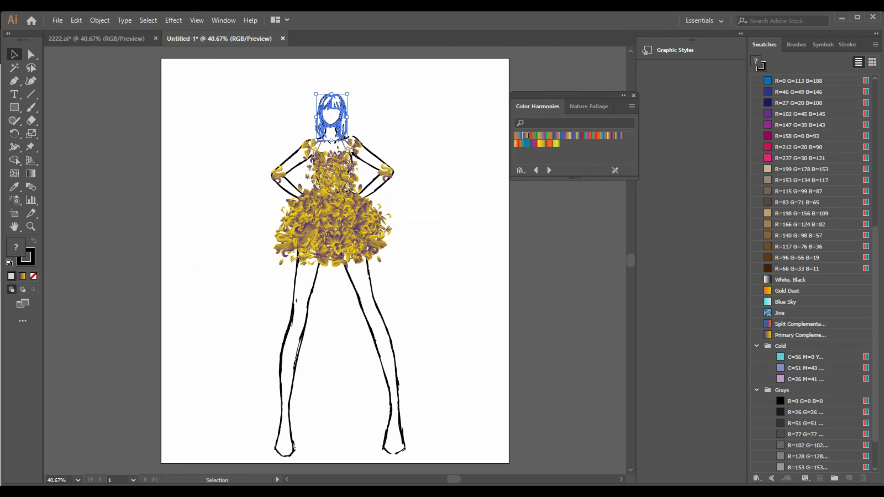
- Apply the lavender C=51 M=43 swatch from the Cold group to the head's stroke and set its fill to none
click(793, 371)
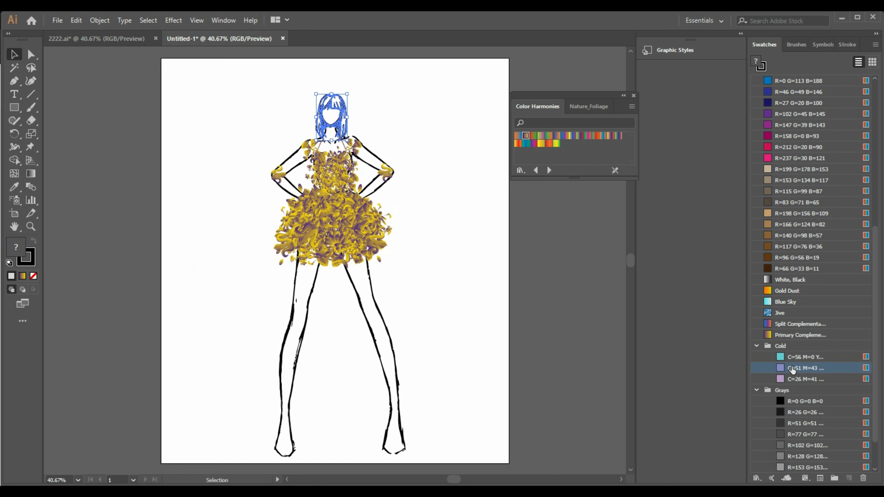
click(34, 242)
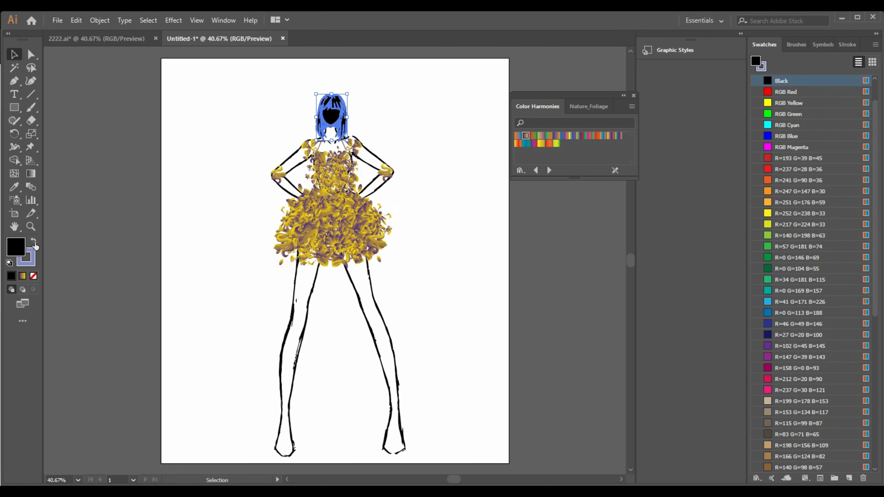
click(249, 249)
click(347, 116)
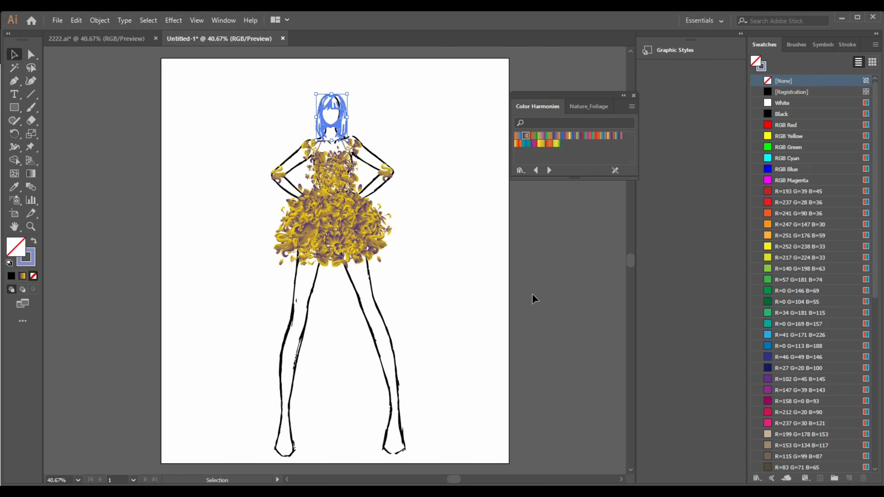
- Change the head and hair stroke colour to dark blue 0004A2
click(35, 264)
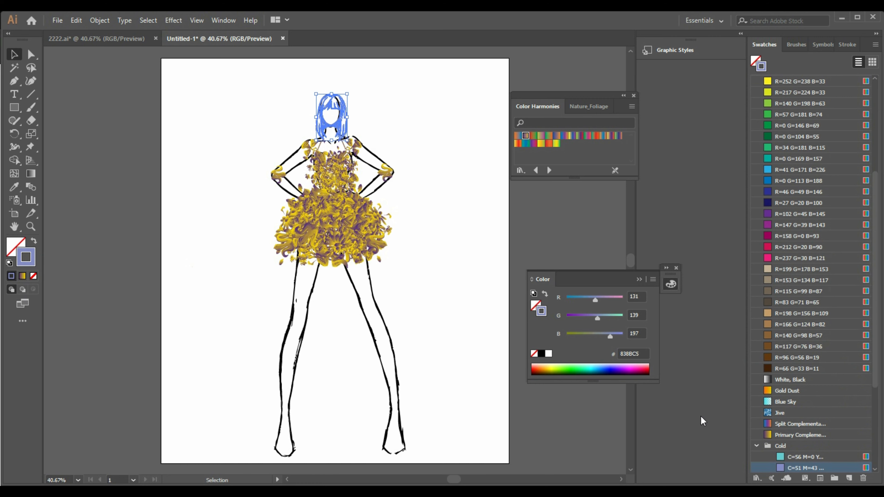
click(613, 371)
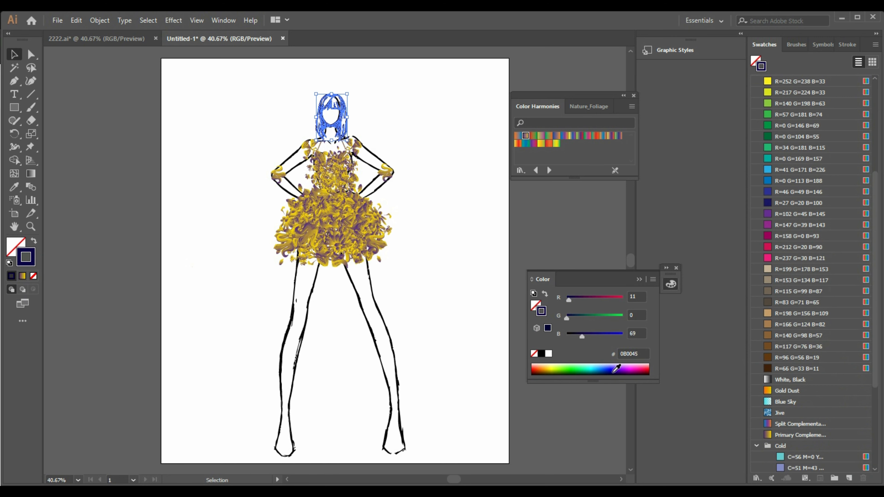
click(610, 369)
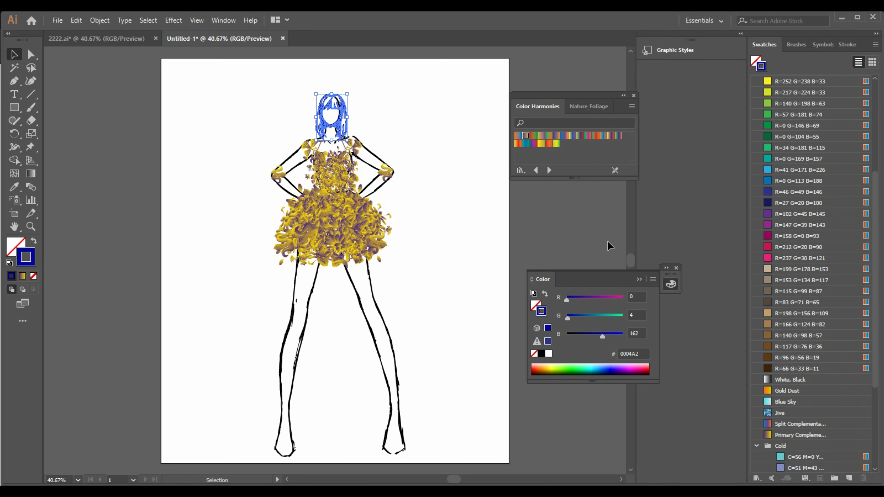
click(676, 268)
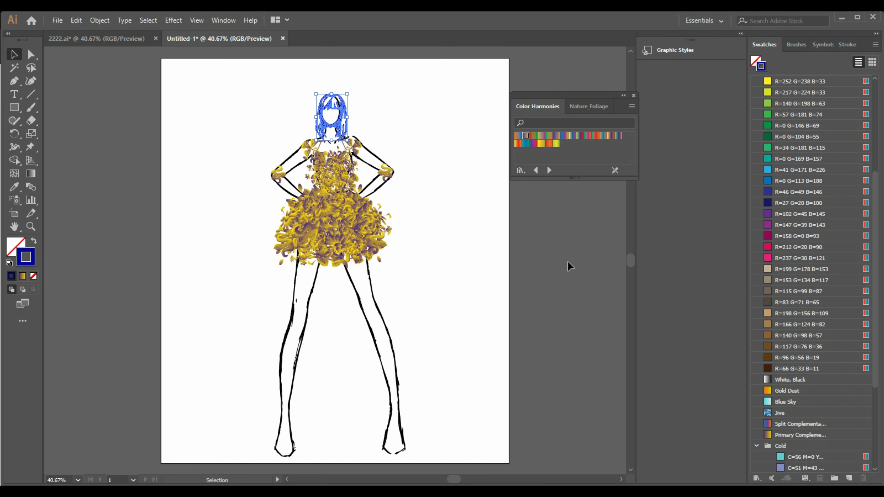
click(516, 259)
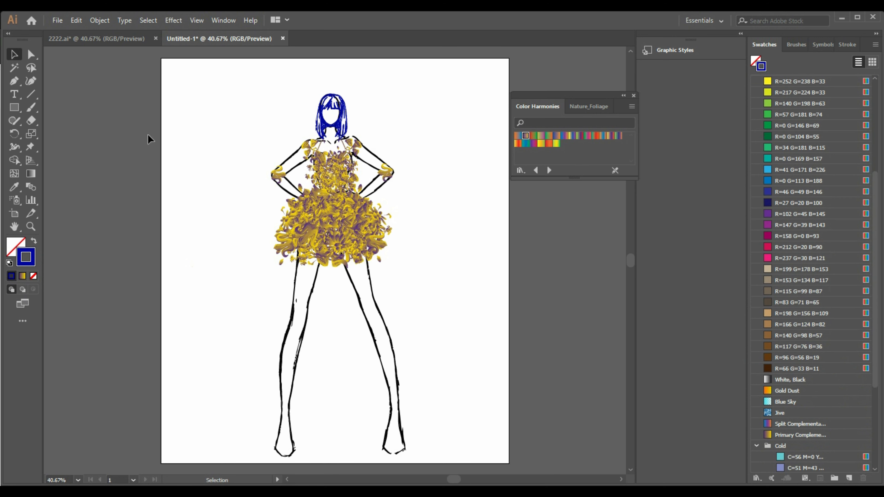
- Select the whole figure together with the dress and group everything
drag(202, 84, 459, 458)
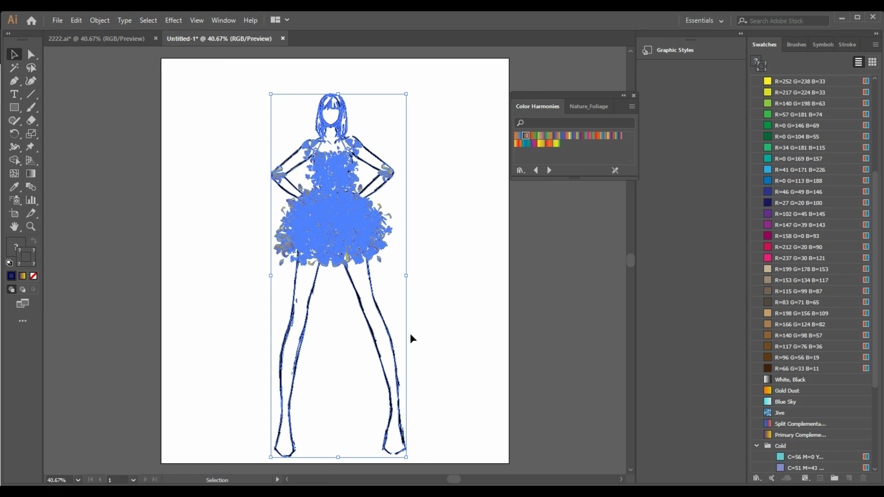
right_click(401, 302)
click(460, 373)
click(492, 381)
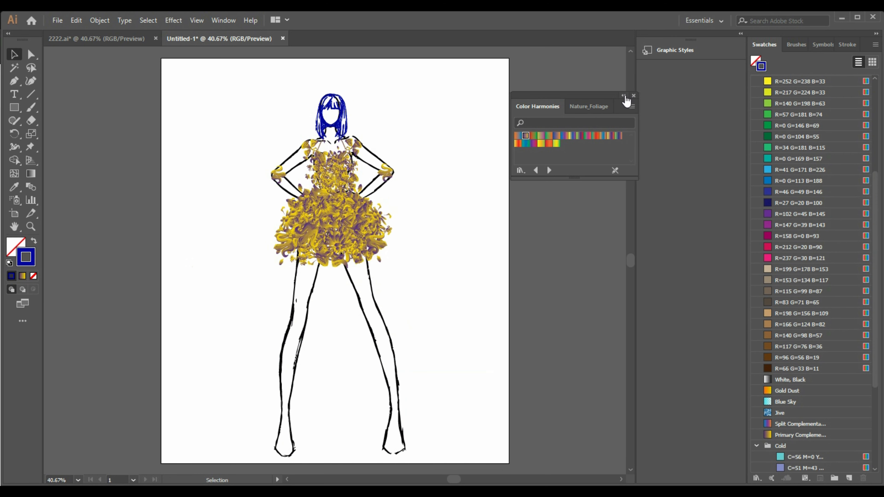
- Close the floating swatch libraries and draw a rectangle covering the whole artboard
click(633, 95)
click(14, 107)
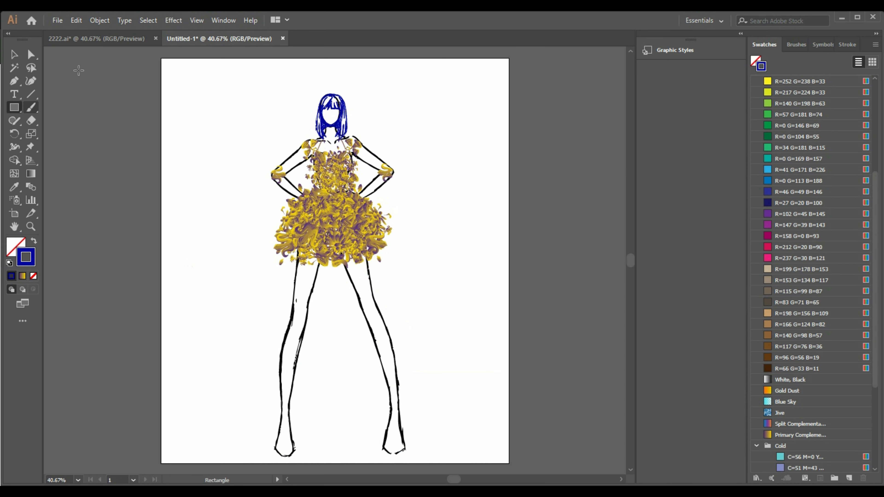
drag(162, 58, 508, 463)
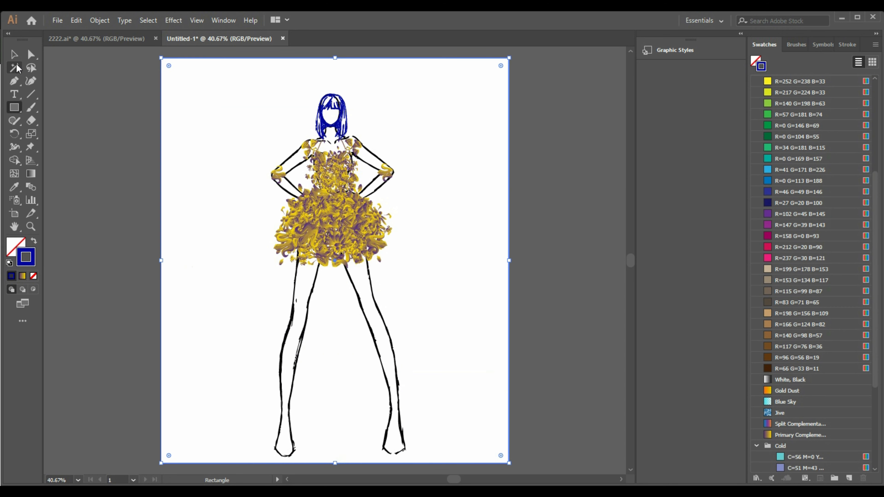
click(14, 53)
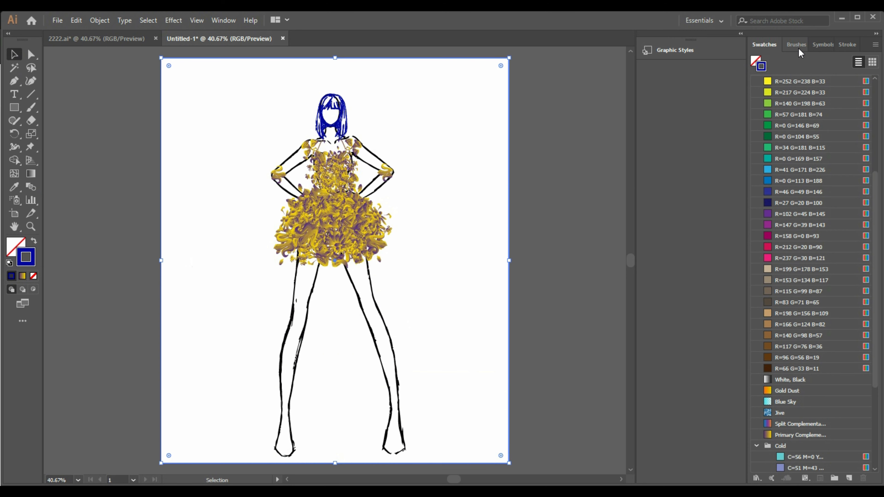
- Fill the rectangle with the Weave Cane Color pattern from the Decorative Legacy library, leaving its stroke at none
click(757, 478)
mouse_move(812, 351)
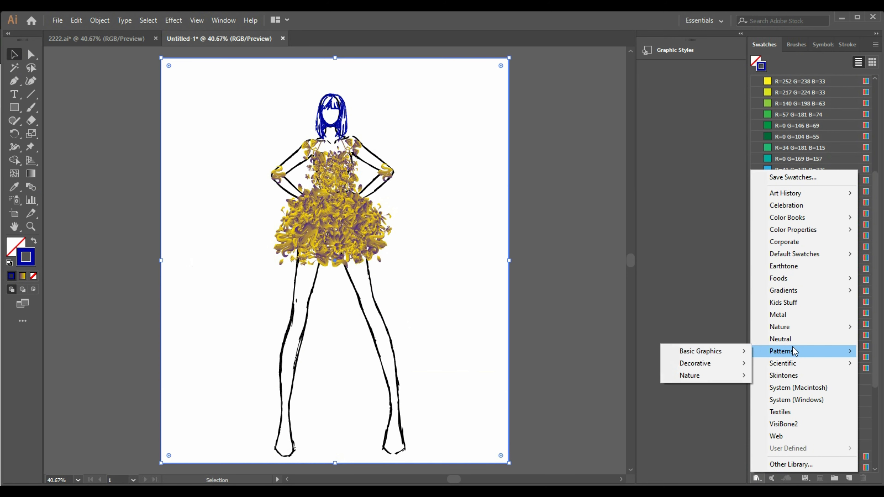
mouse_move(738, 363)
click(809, 364)
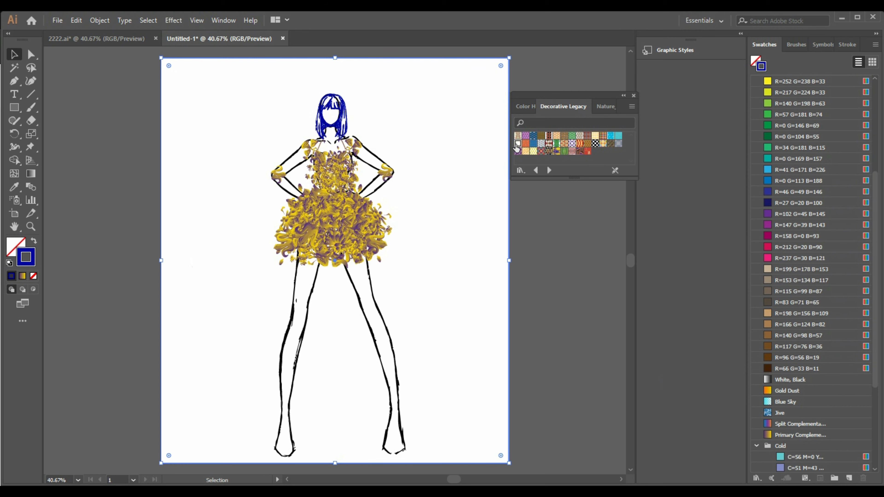
click(517, 144)
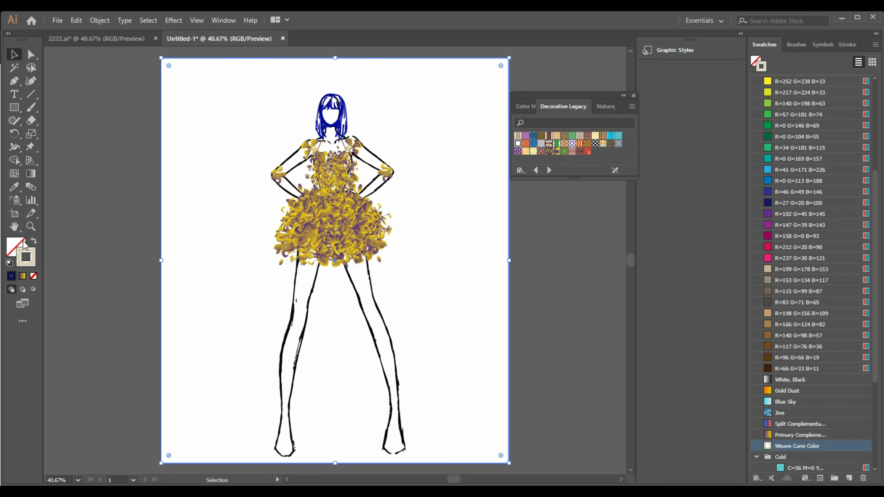
click(23, 242)
click(33, 242)
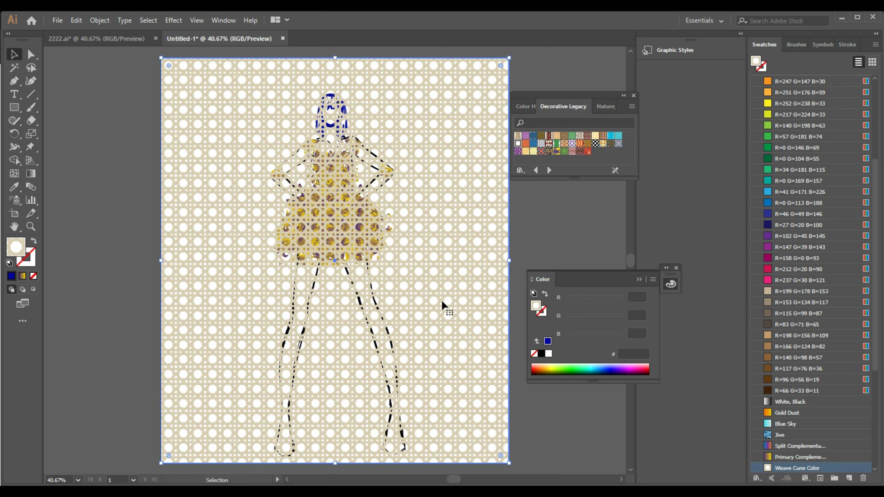
- Send the patterned rectangle behind the figure and close the colour settings
right_click(443, 305)
mouse_move(505, 242)
click(592, 282)
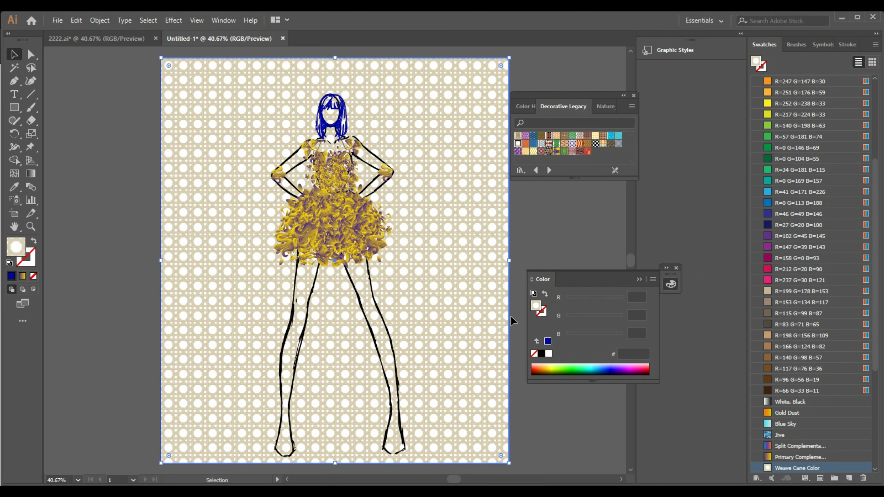
click(676, 269)
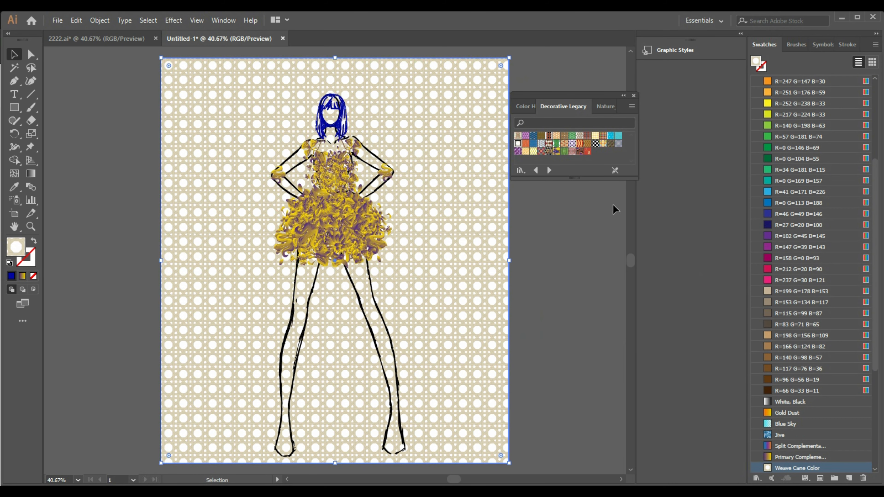
- Try the Stars Hex Triangle, Stars Circle Color, Checkers, Squares Japanese, Waves Smooth Color and Plaid 3 Color patterns on the background
click(533, 151)
click(525, 151)
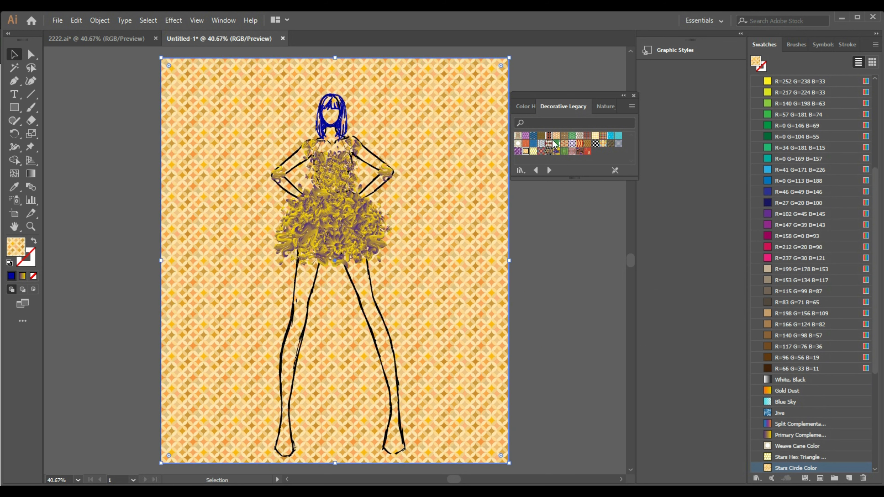
click(596, 144)
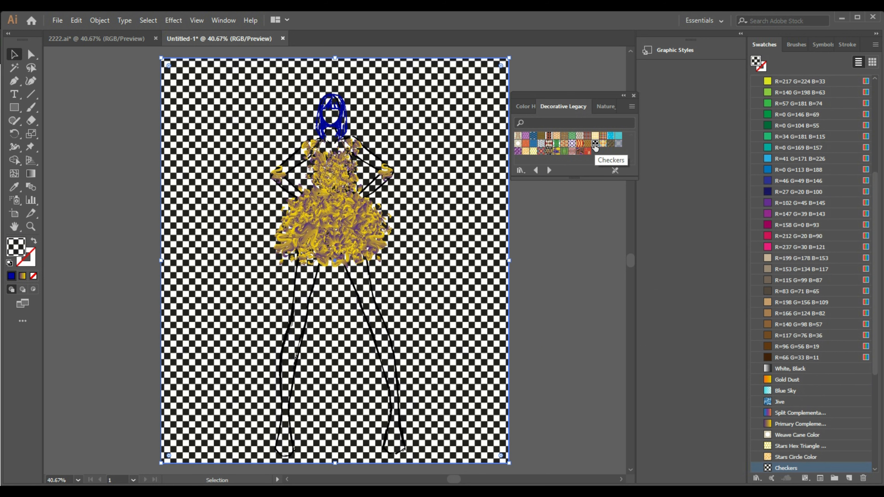
click(618, 144)
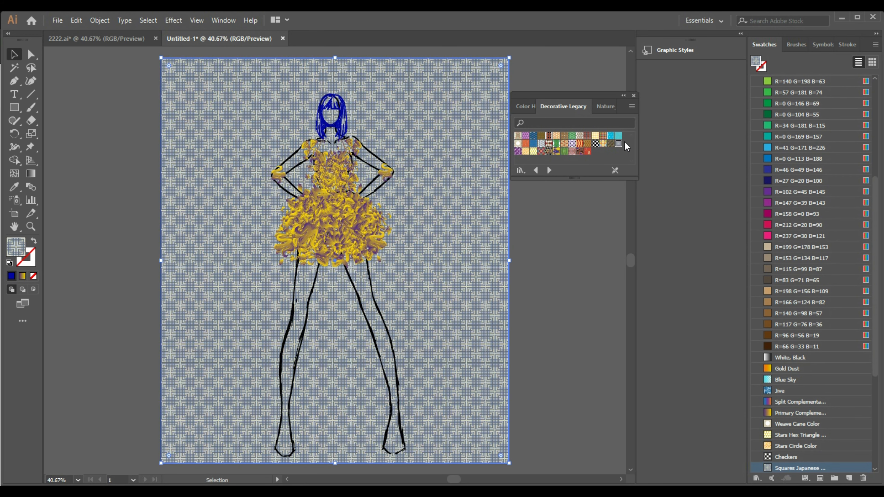
click(618, 136)
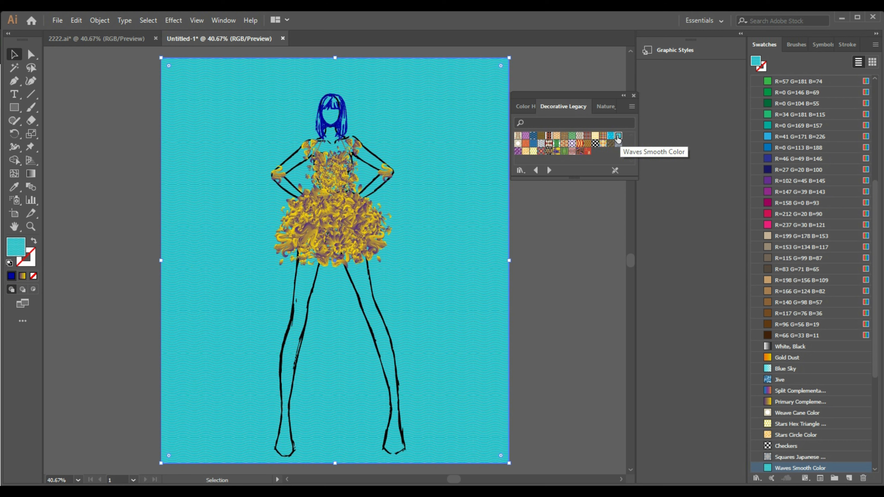
click(595, 136)
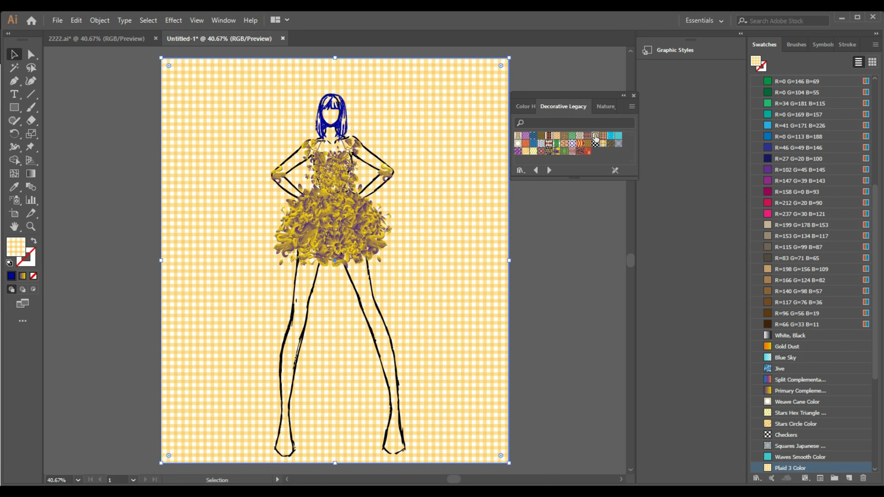
- Try Petals Three, Blossoms and Willow Branch from the Nature_Foliage library on the background, ending with the Embossed Leaves pattern
click(520, 170)
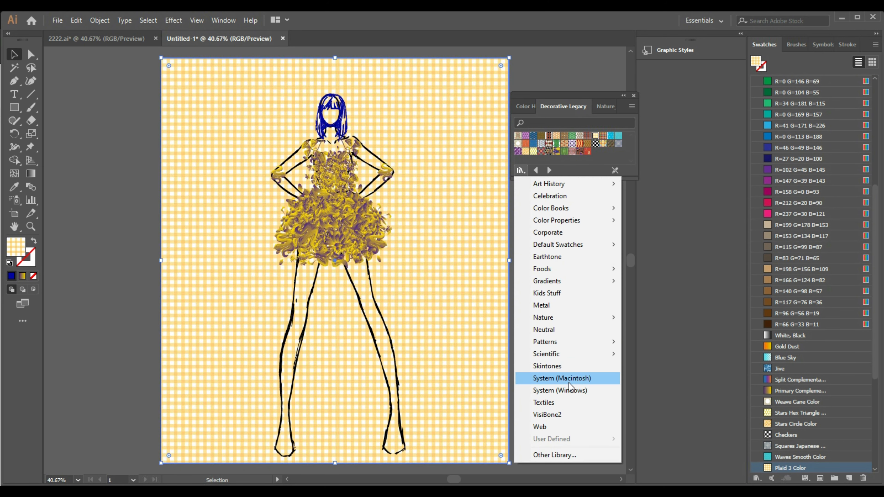
mouse_move(575, 341)
mouse_move(661, 343)
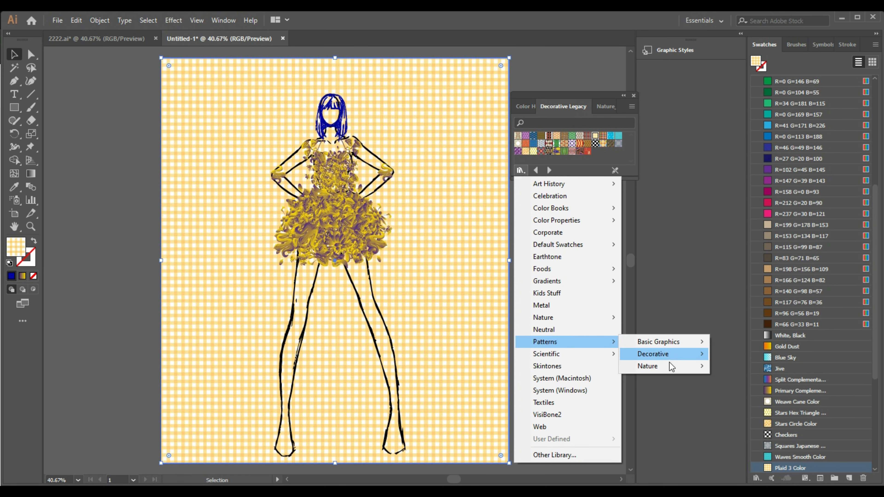
mouse_move(679, 368)
click(792, 386)
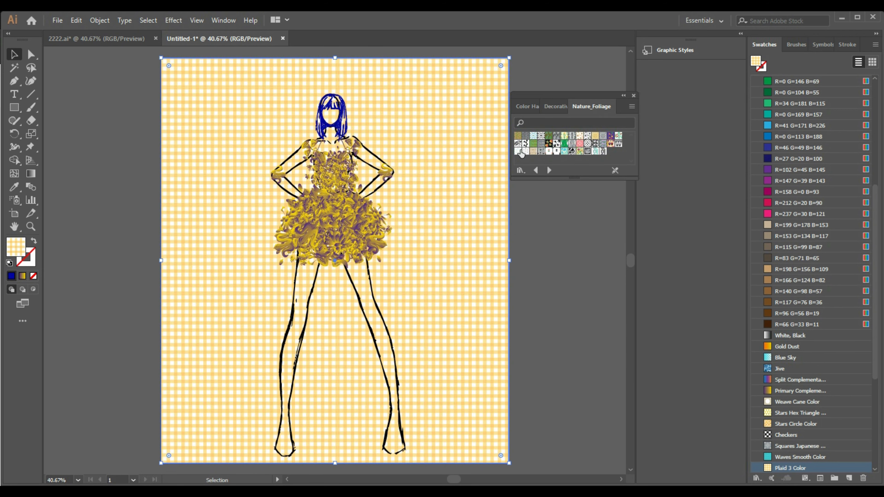
click(525, 152)
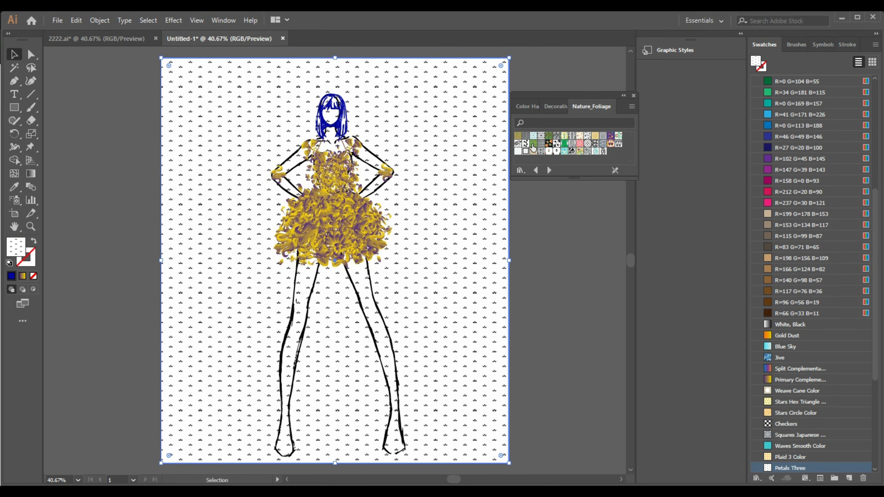
click(541, 137)
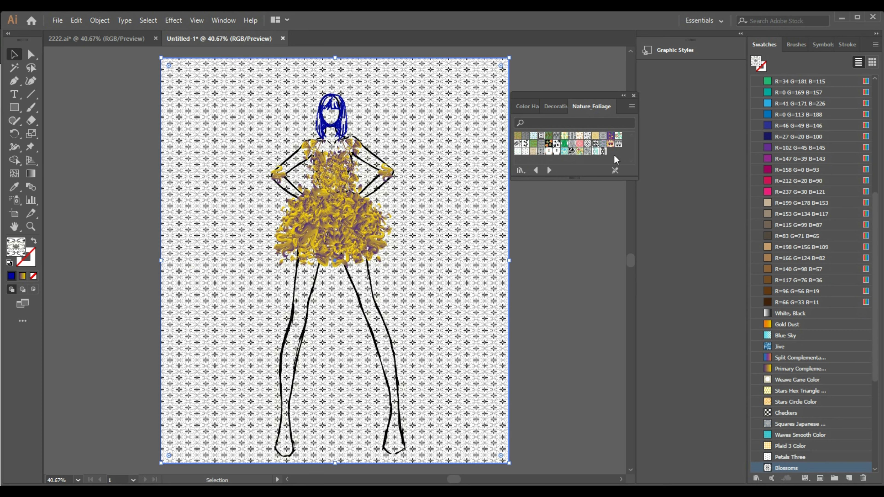
click(603, 152)
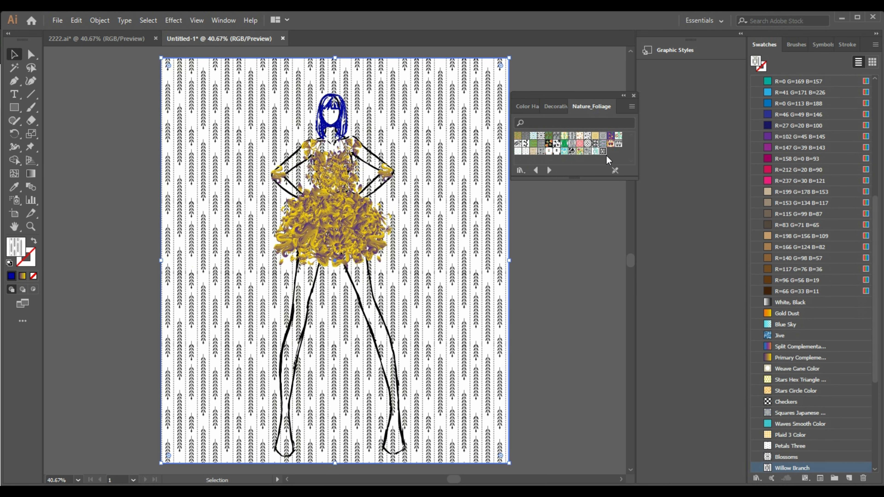
click(595, 136)
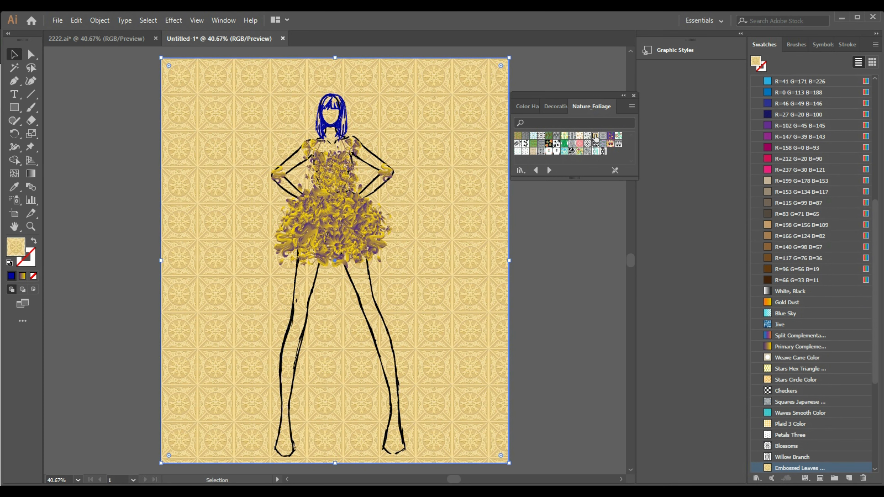
- Try the grey Embossed Leaves, Daffodil Color and Lotus Squares patterns from the Nature_Foliage library on the background
click(602, 136)
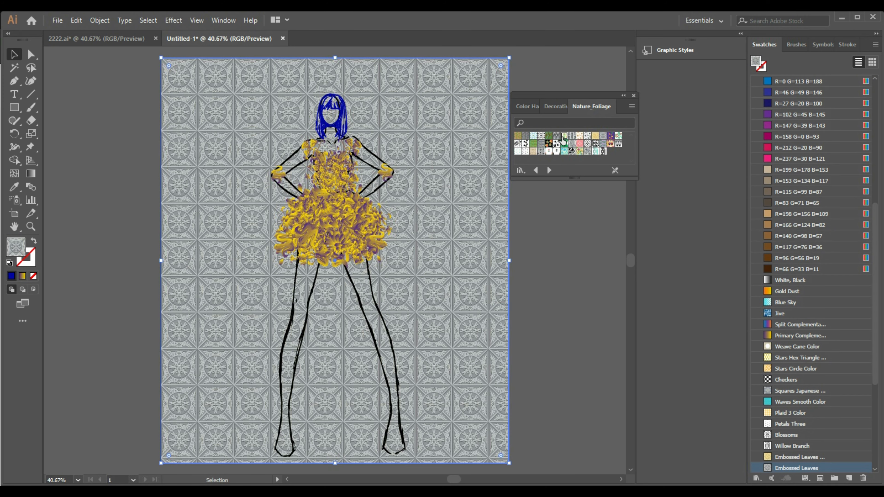
click(588, 151)
click(587, 144)
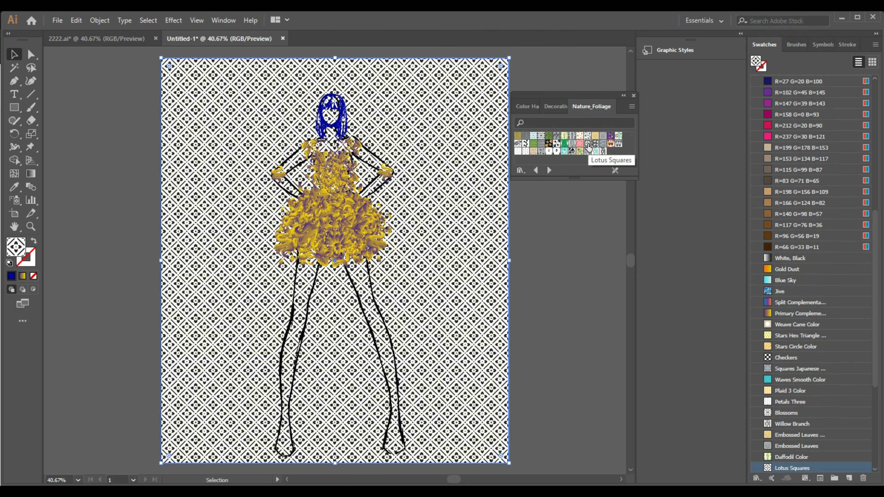
- Open the Basic Graphics_Textures pattern library and apply its Random V pattern to the background rectangle
click(521, 170)
mouse_move(618, 343)
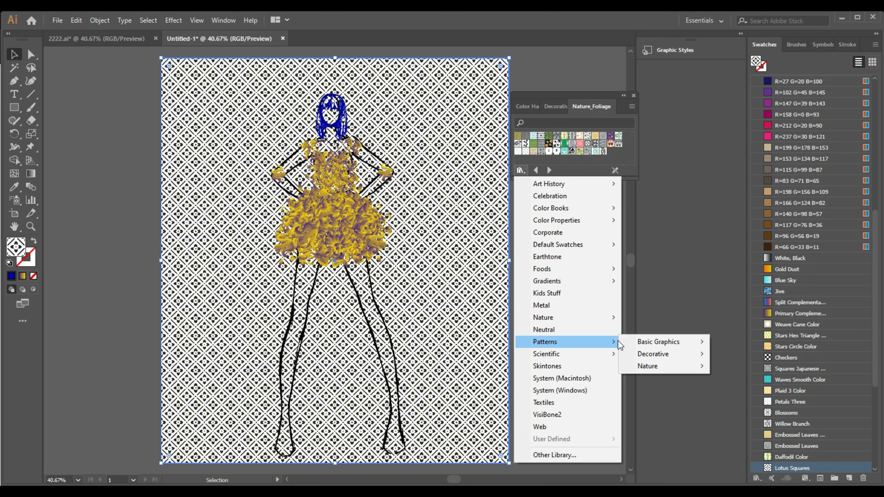
mouse_move(682, 342)
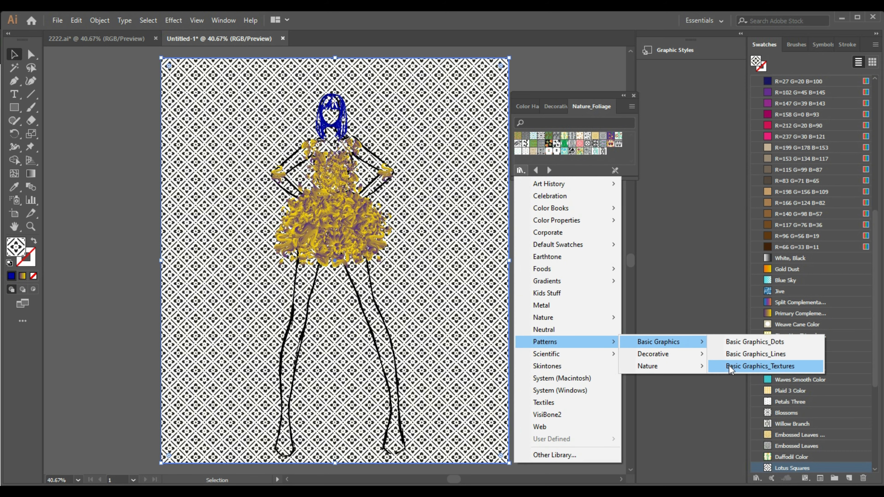
click(731, 366)
click(540, 143)
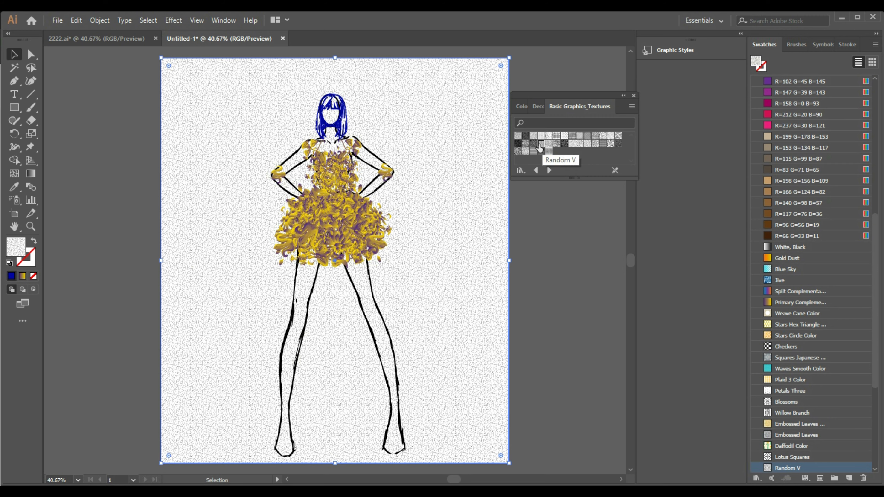
- Try the Mezzotint, Capsules, USGS 8B, USGS 7 Vineyard and USGS 8 Sewage textures on the background rectangle
click(533, 144)
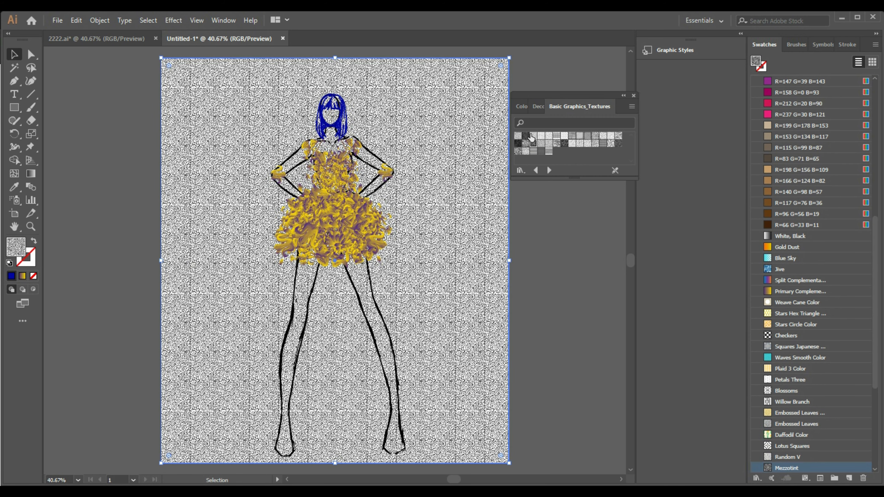
click(533, 136)
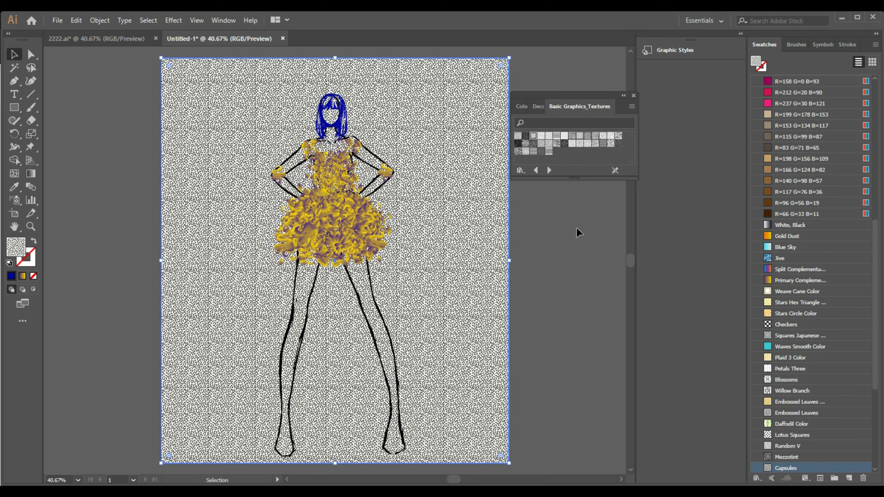
click(541, 152)
click(533, 151)
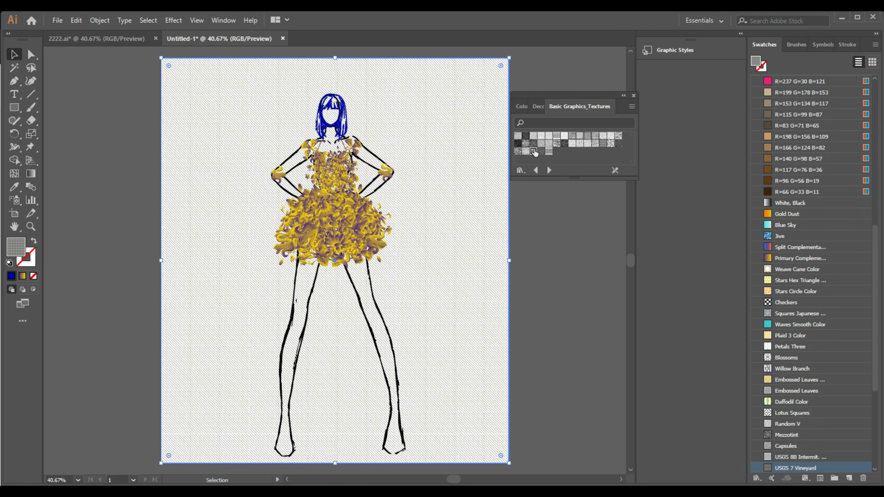
click(542, 152)
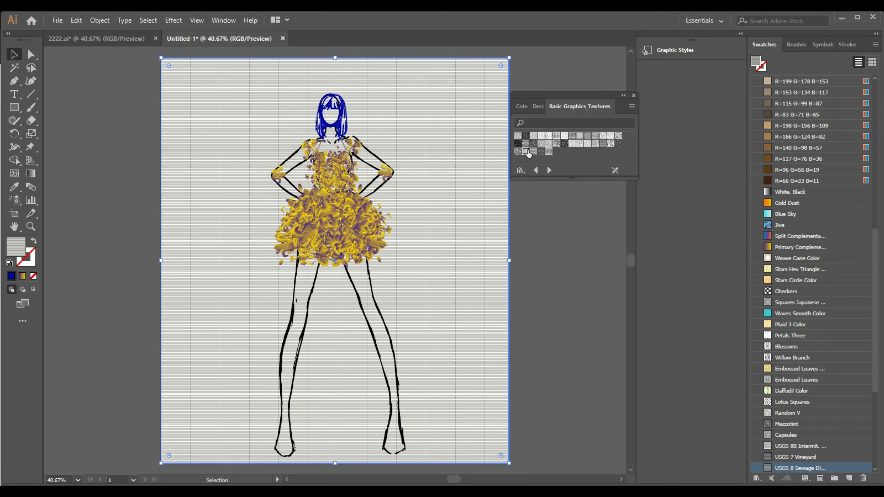
- Fill the background with the USGS 22 Gravel texture, deselect it, and close the pattern library
click(526, 152)
click(562, 266)
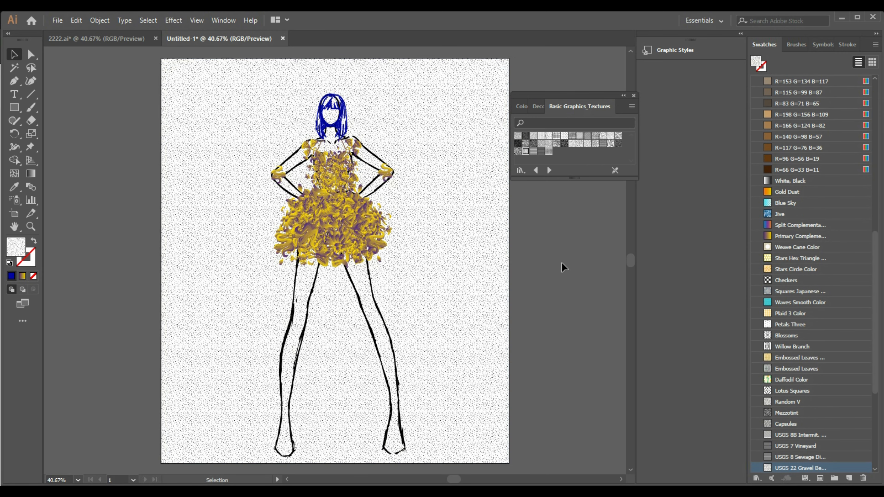
click(632, 96)
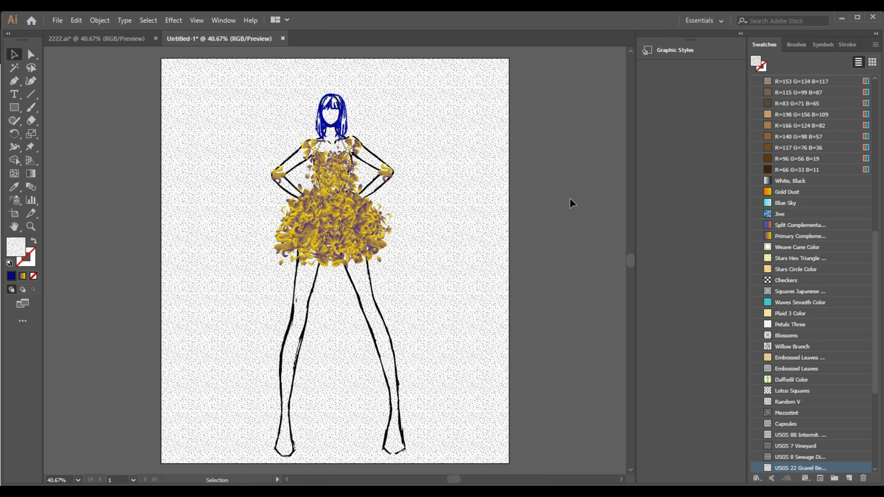